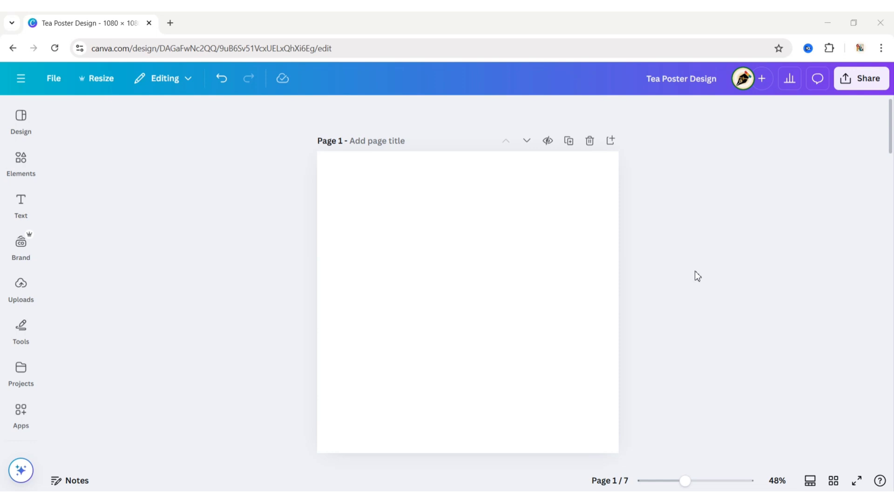
# Step: Search stock photos for 'table background' and add the wooden table photo to the poster
pyautogui.click(24, 279)
pyautogui.scroll(-5, 19, 260)
pyautogui.click(19, 230)
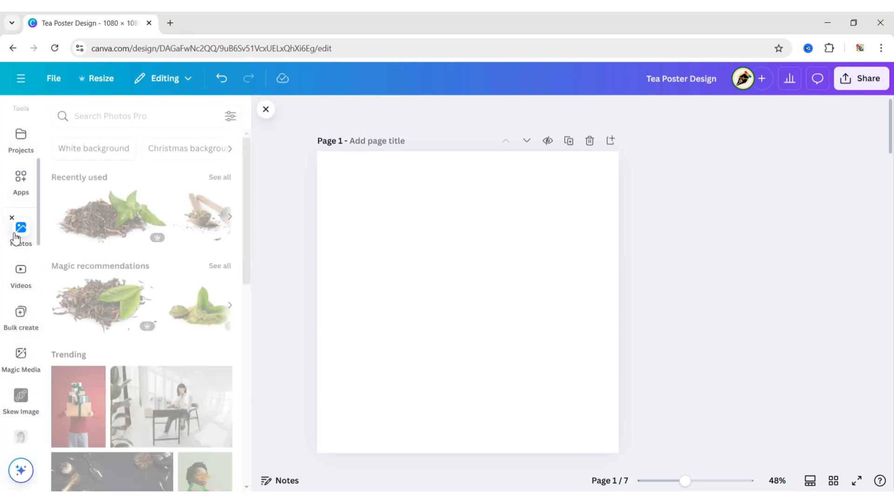
pyautogui.click(90, 116)
pyautogui.write('table background')
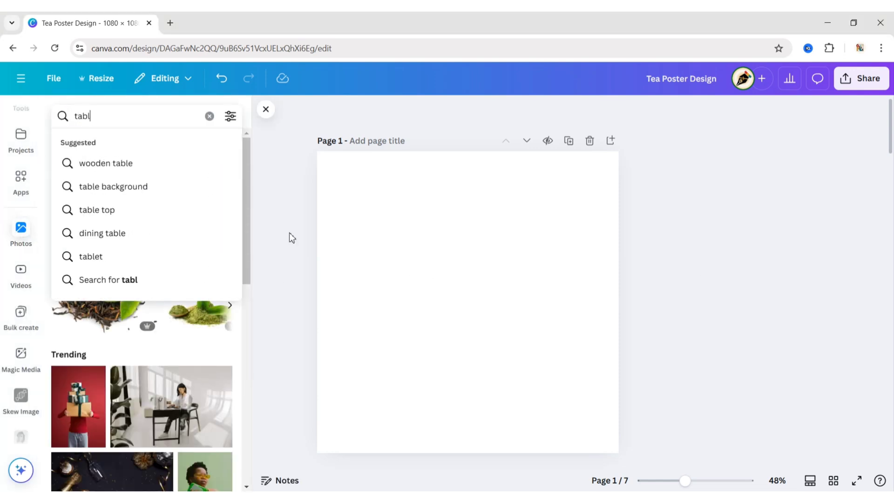
pyautogui.press('Return')
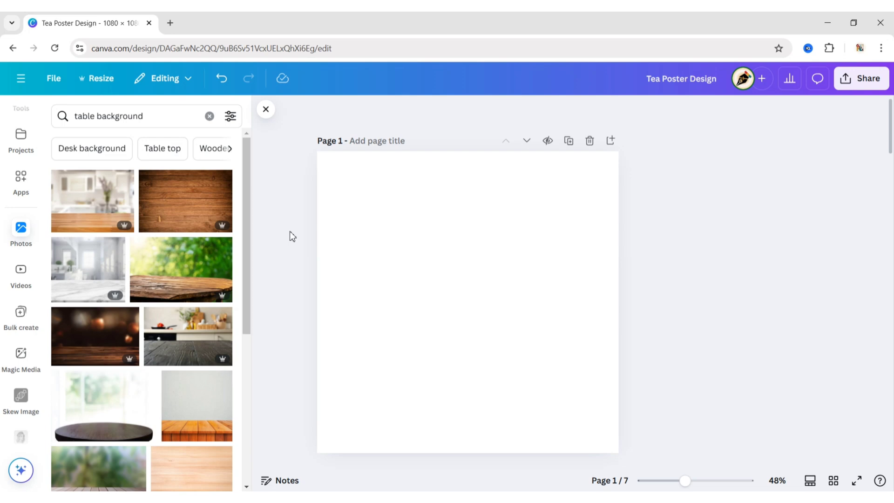
pyautogui.scroll(-6, 199, 265)
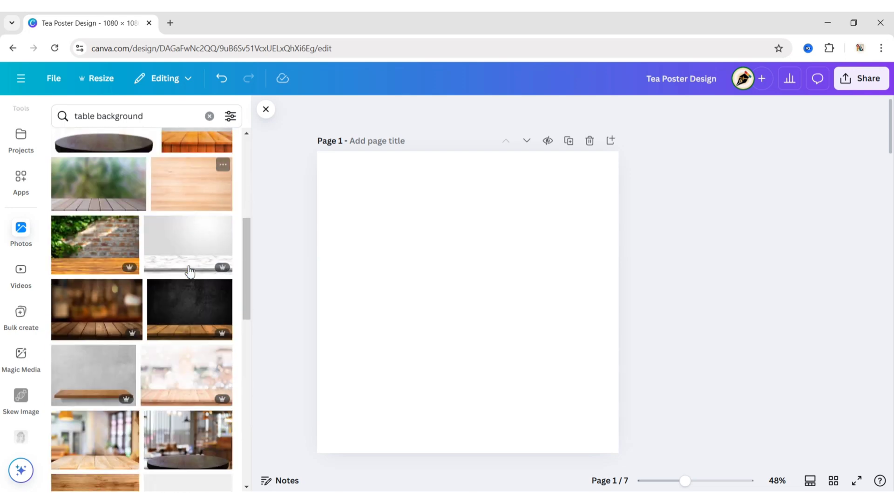
pyautogui.click(91, 332)
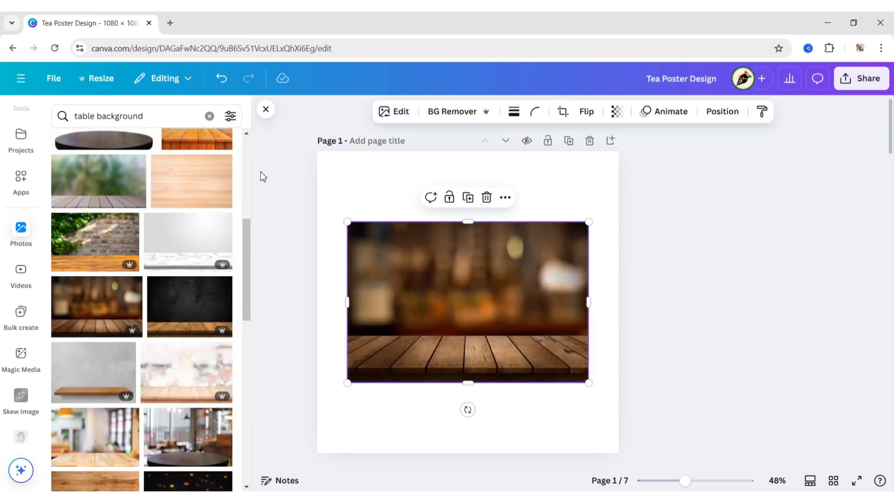
# Step: Enlarge the wooden table photo and position it toward the lower part of the page
pyautogui.click(266, 109)
pyautogui.moveTo(429, 265); pyautogui.dragTo(408, 230)
pyautogui.moveTo(552, 313); pyautogui.dragTo(680, 443)
pyautogui.moveTo(566, 342); pyautogui.dragTo(538, 402)
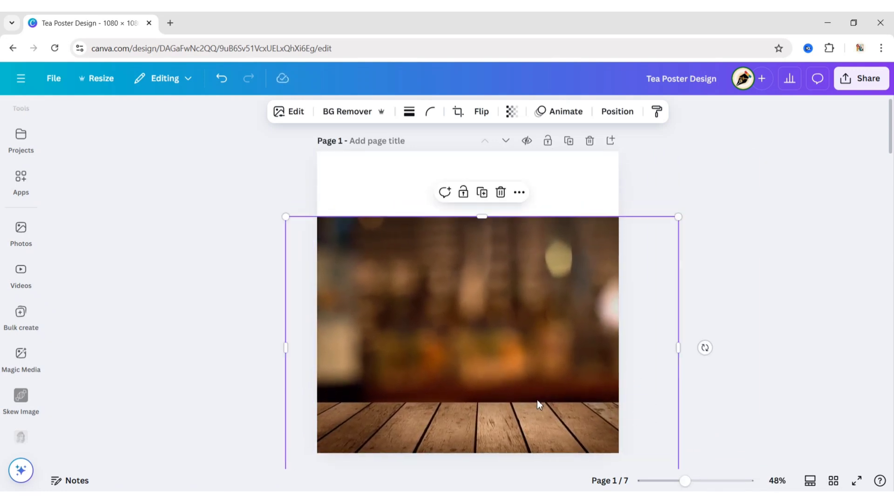
# Step: Remove the table photo's background and crop it into a wide floor strip along the bottom
pyautogui.click(352, 115)
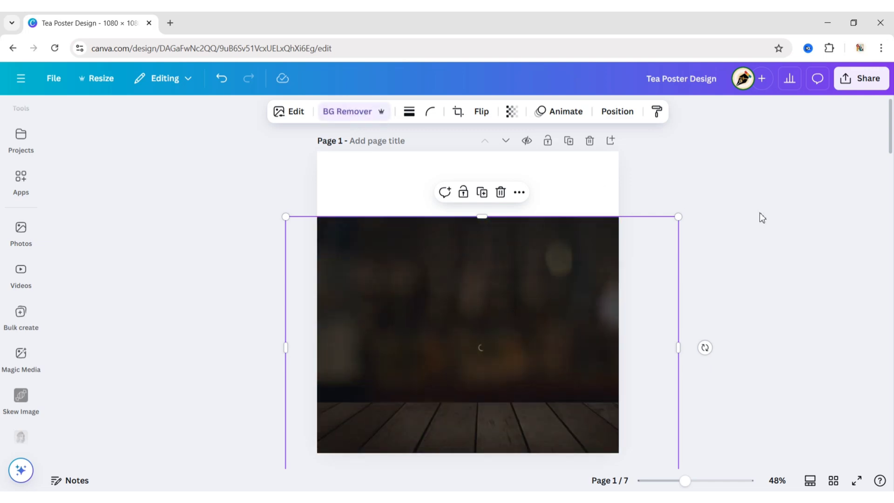
pyautogui.moveTo(488, 217); pyautogui.dragTo(491, 391)
pyautogui.moveTo(486, 432); pyautogui.dragTo(450, 435)
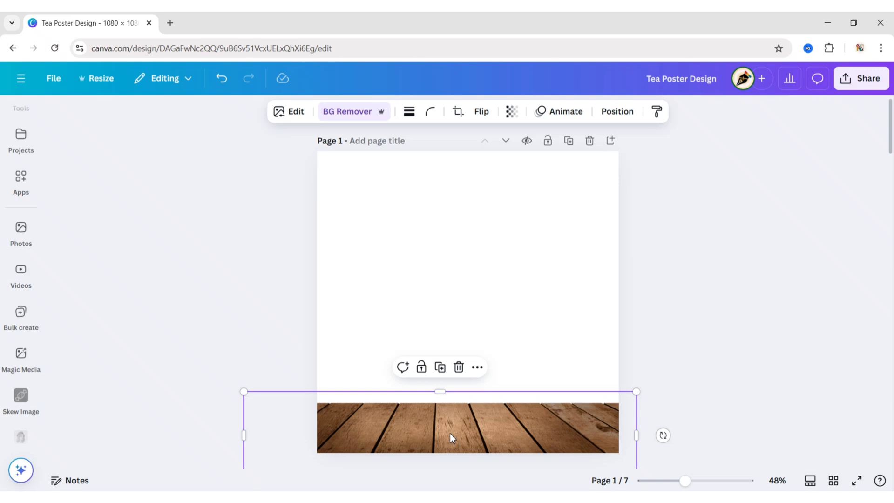
pyautogui.moveTo(624, 387); pyautogui.dragTo(748, 309)
# Step: Nudge the floor strip left, then add the uploaded green tea pack image with its background removed
pyautogui.moveTo(516, 418); pyautogui.dragTo(495, 425)
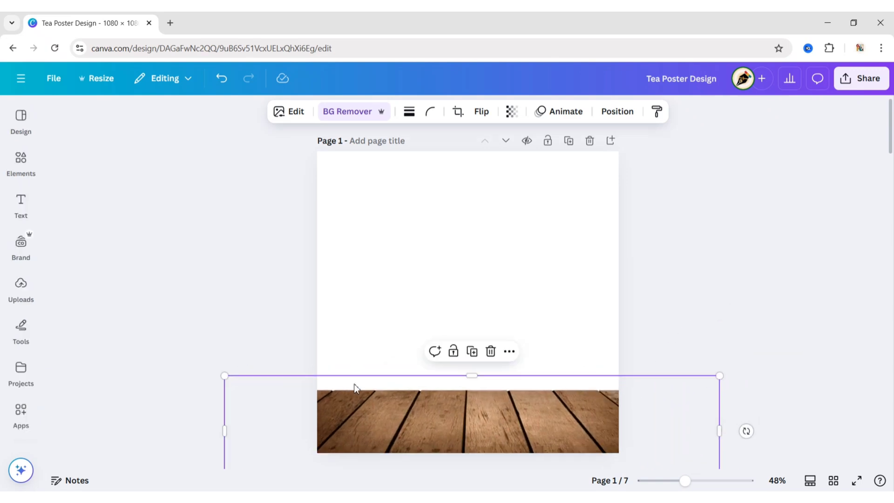
pyautogui.click(23, 286)
pyautogui.click(146, 229)
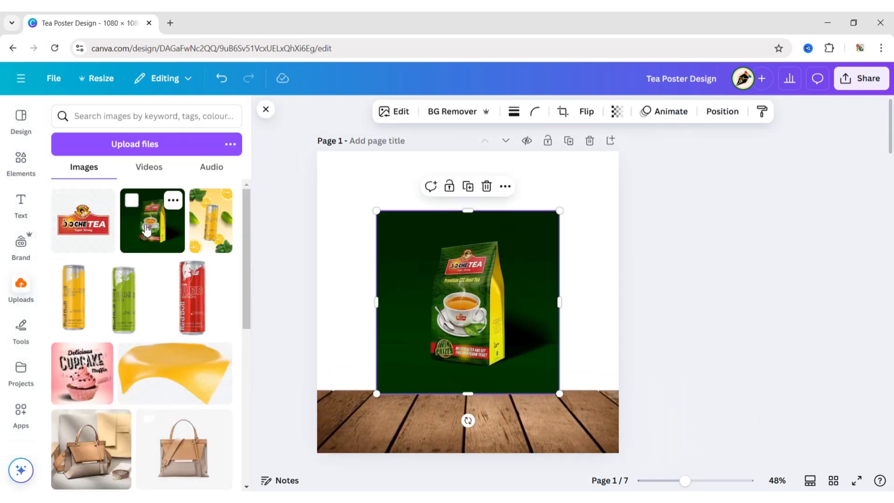
pyautogui.click(266, 110)
pyautogui.click(342, 114)
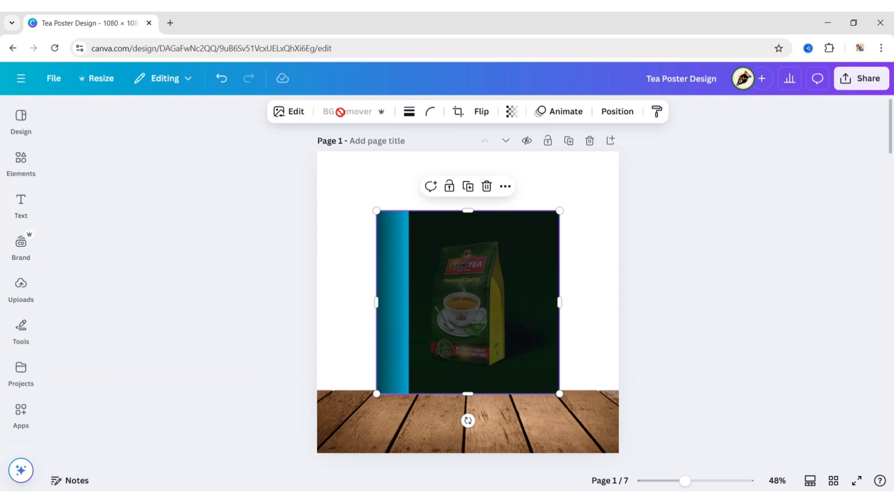
# Step: Crop empty margins off all four sides of the tea pack, then enlarge it at lower-left
pyautogui.moveTo(376, 302); pyautogui.dragTo(423, 302)
pyautogui.moveTo(559, 302); pyautogui.dragTo(518, 301)
pyautogui.moveTo(470, 394); pyautogui.dragTo(471, 375)
pyautogui.moveTo(475, 212); pyautogui.dragTo(577, 175)
pyautogui.moveTo(512, 257); pyautogui.dragTo(418, 333)
pyautogui.moveTo(469, 240); pyautogui.dragTo(490, 208)
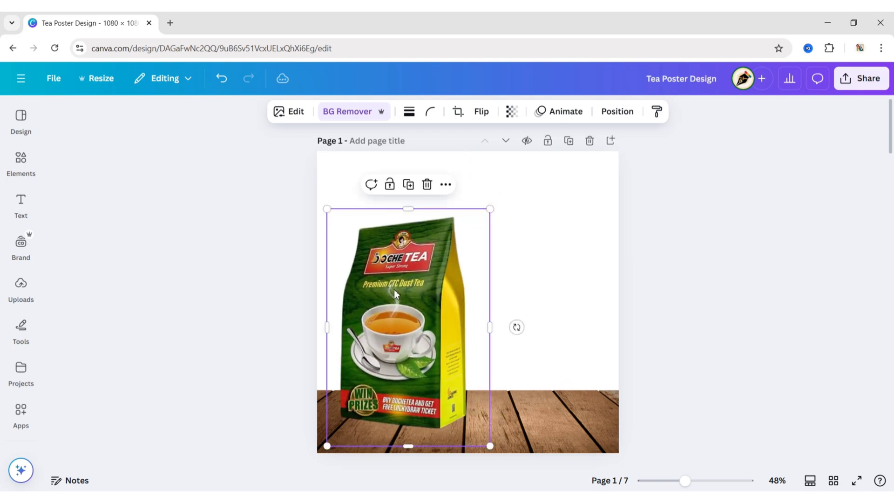
pyautogui.click(214, 314)
# Step: Search stock photos for 'tea background' and add the sunlit tea plantation photo
pyautogui.scroll(-5, 21, 279)
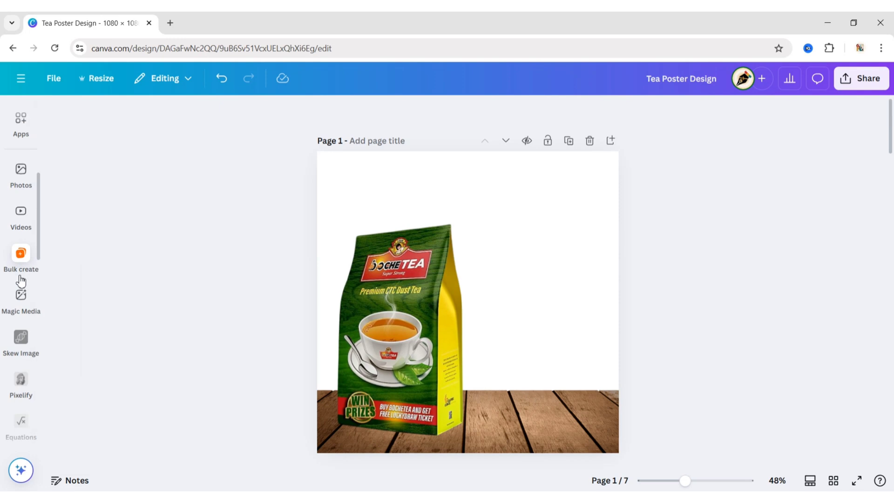
pyautogui.click(21, 214)
pyautogui.click(32, 179)
pyautogui.click(140, 116)
pyautogui.write('tea background')
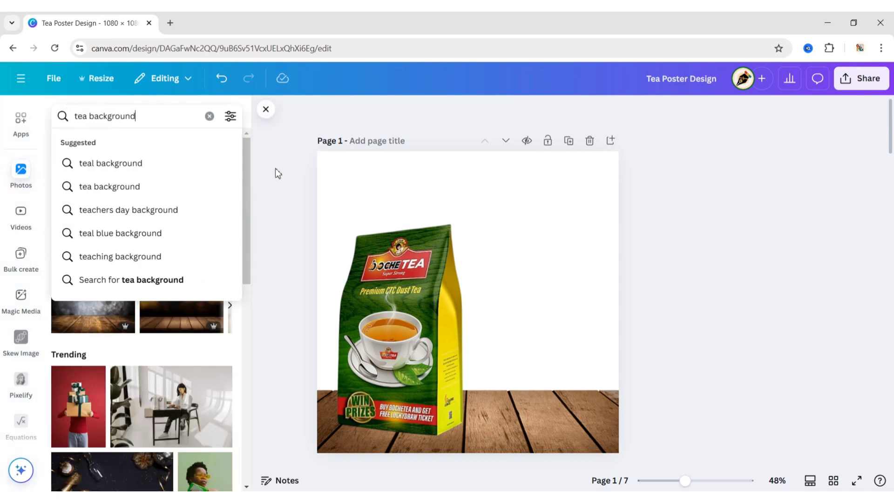
pyautogui.press('Return')
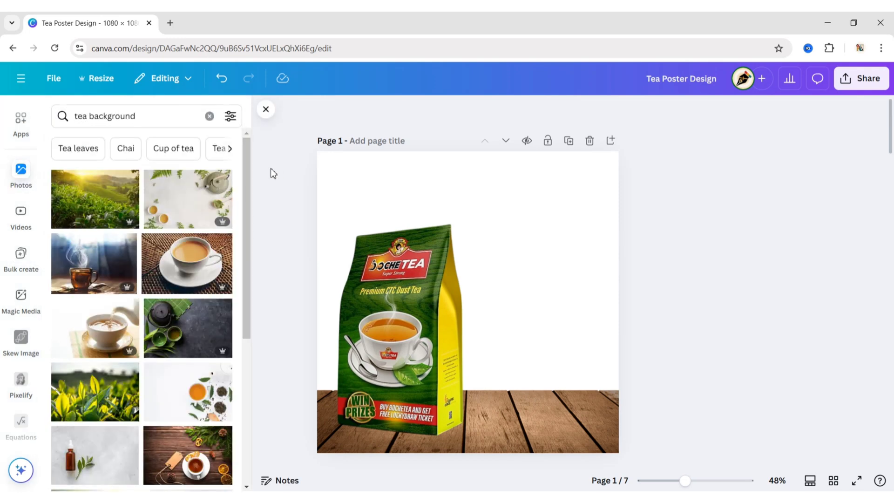
pyautogui.click(93, 199)
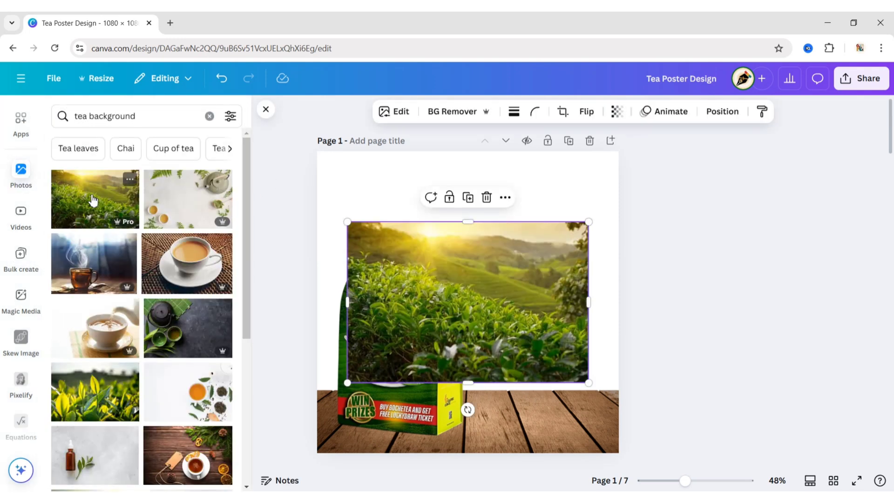
pyautogui.click(266, 110)
# Step: Send the plantation photo to the back and resize it to fill the poster
pyautogui.click(505, 199)
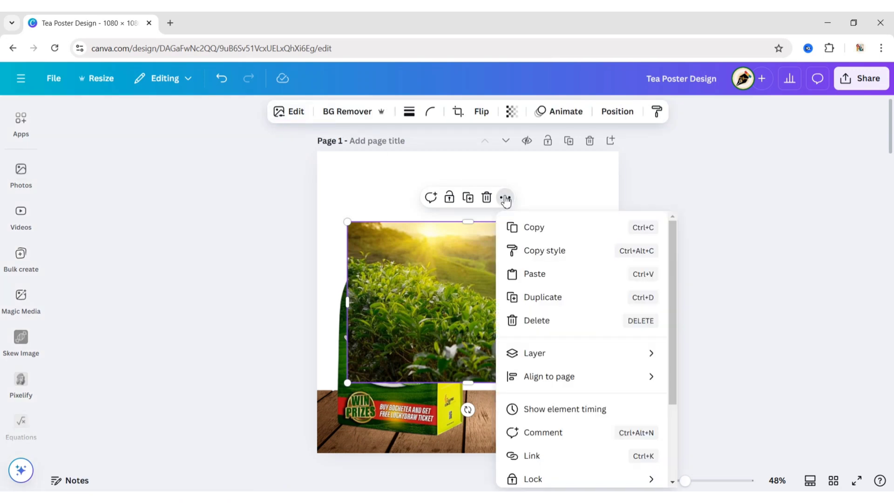
pyautogui.moveTo(644, 356)
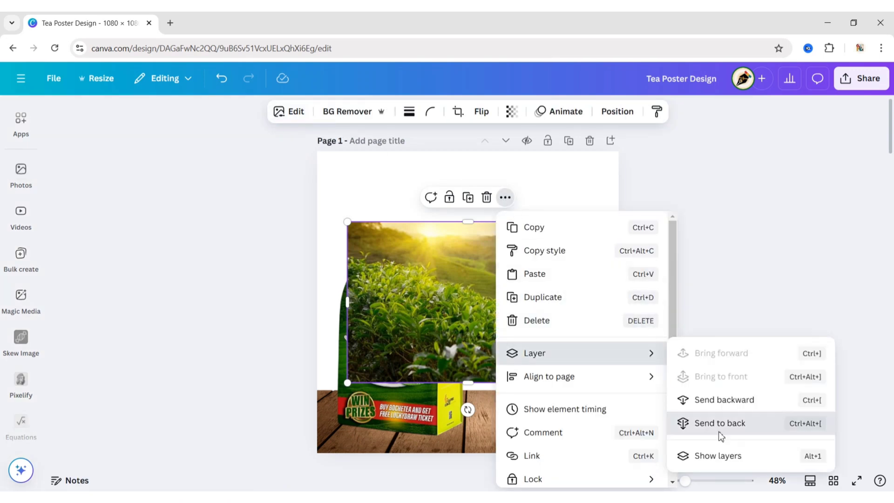
pyautogui.click(670, 422)
pyautogui.moveTo(539, 295); pyautogui.dragTo(501, 219)
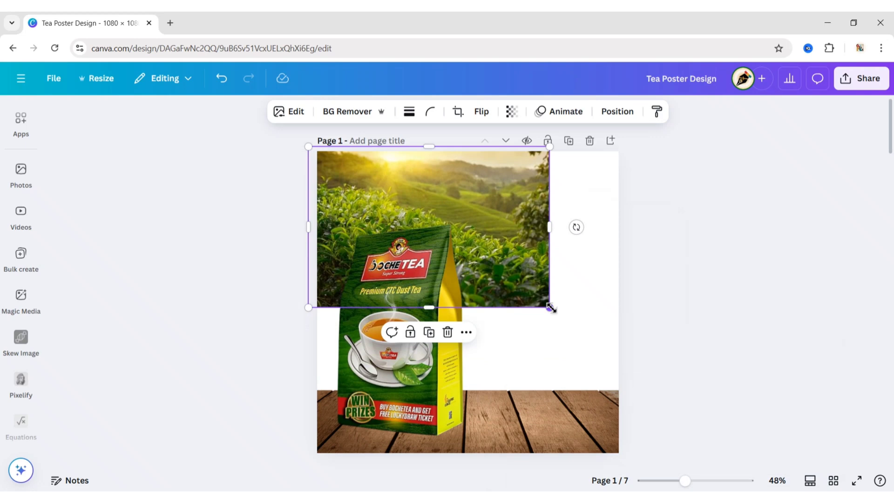
pyautogui.moveTo(550, 307); pyautogui.dragTo(788, 467)
pyautogui.moveTo(541, 328); pyautogui.dragTo(515, 334)
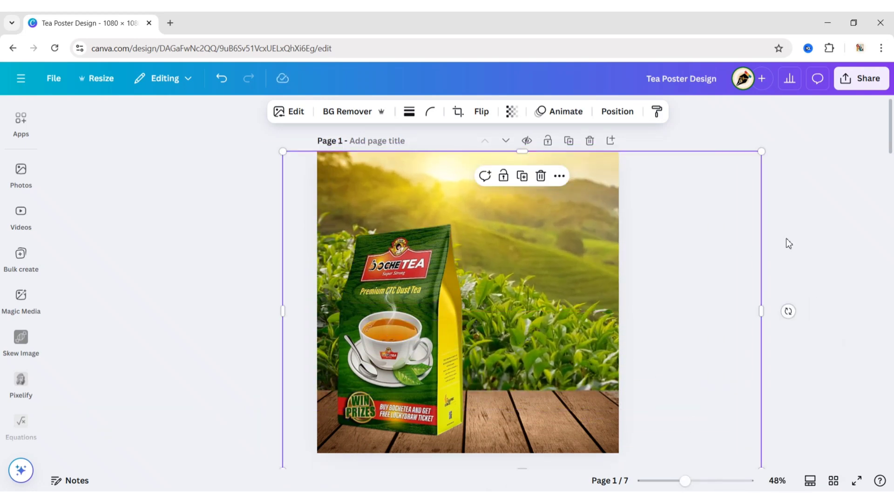
pyautogui.moveTo(761, 311); pyautogui.dragTo(651, 308)
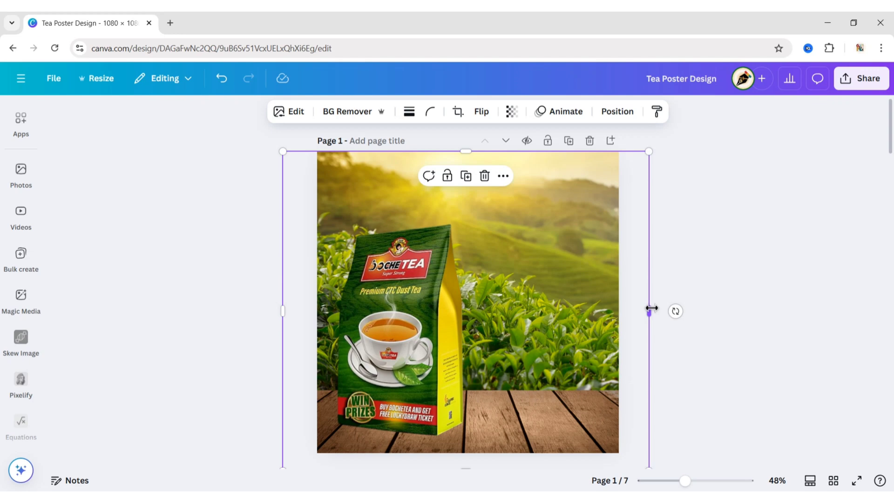
# Step: Blur the whole plantation photo at intensity 25
pyautogui.click(293, 114)
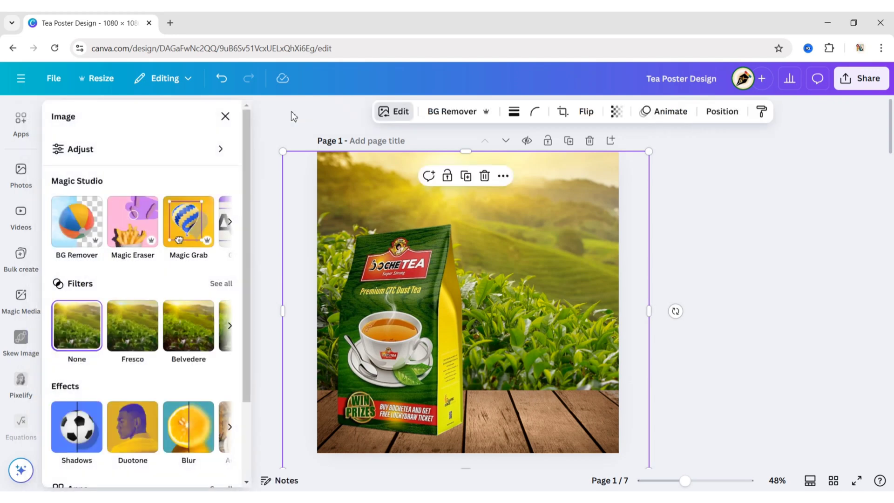
pyautogui.click(188, 426)
pyautogui.click(189, 154)
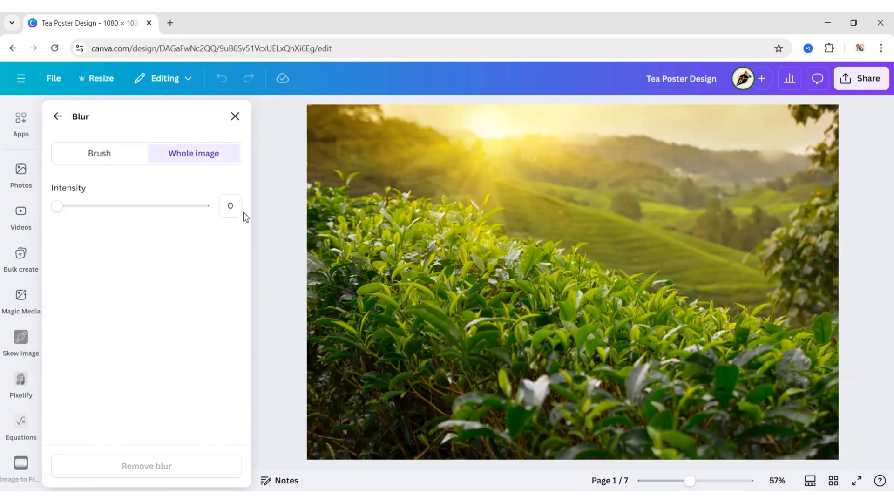
pyautogui.moveTo(57, 206); pyautogui.dragTo(89, 206)
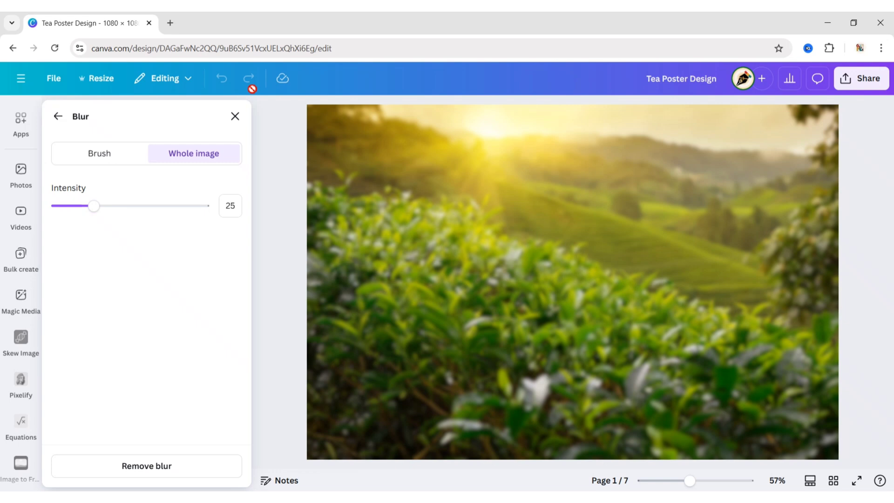
pyautogui.click(235, 116)
# Step: Search Elements for 'cardamom' photos and add the single cardamom pod photo
pyautogui.click(785, 250)
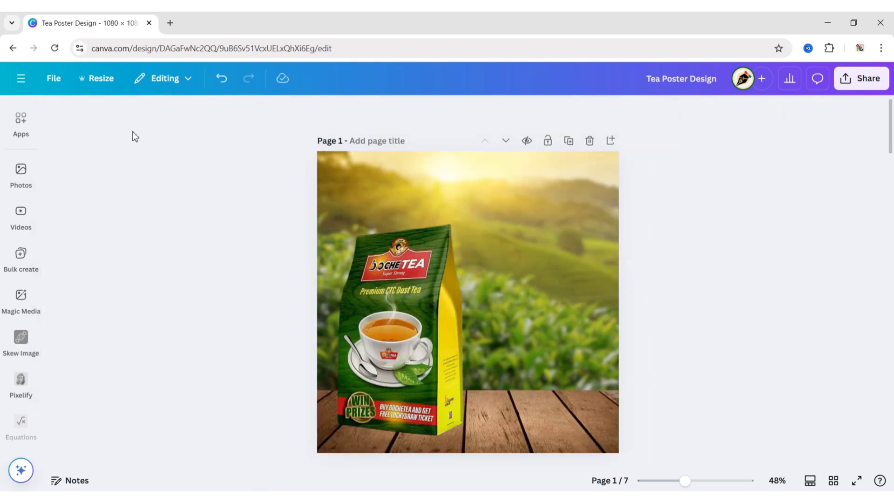
pyautogui.click(26, 157)
pyautogui.click(80, 114)
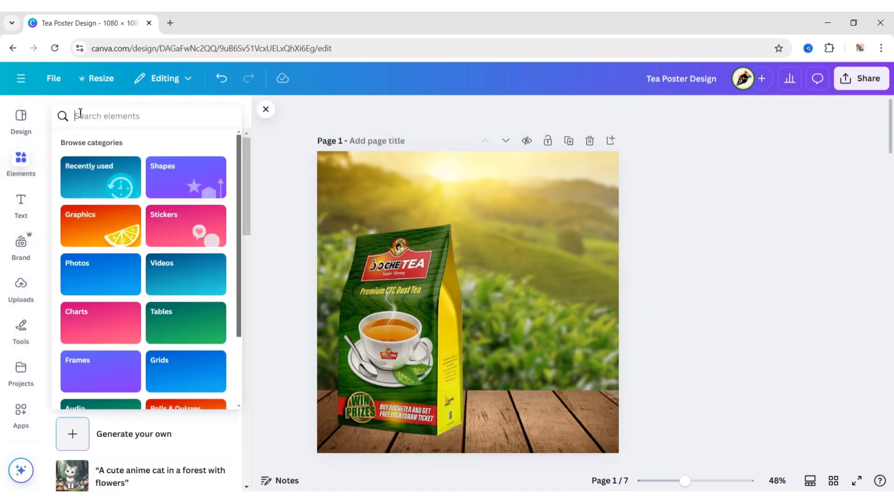
pyautogui.write('cardamom')
pyautogui.press('Return')
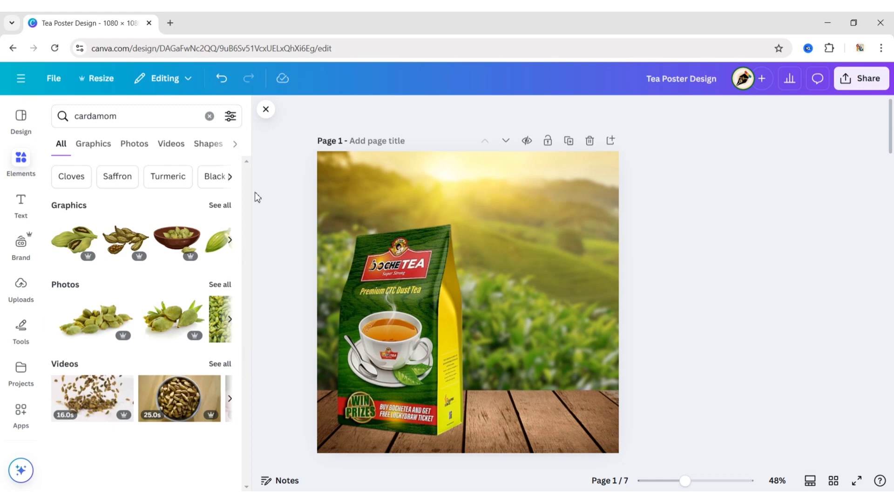
pyautogui.click(139, 147)
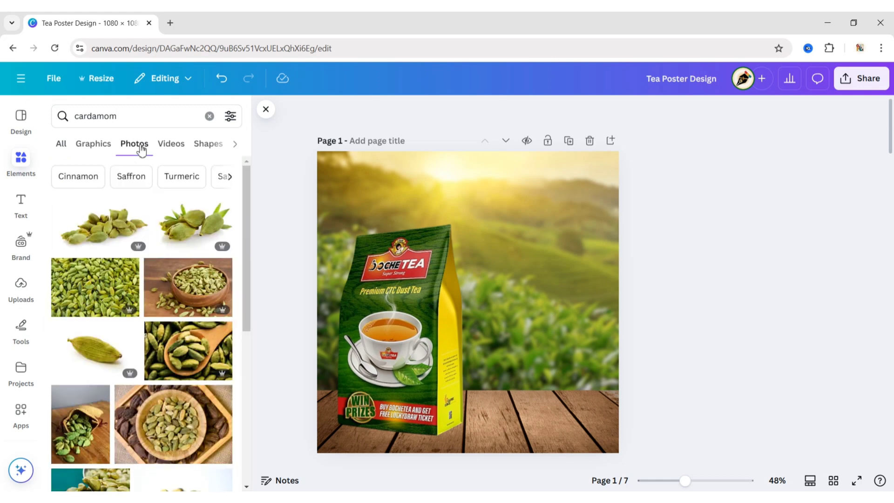
pyautogui.click(91, 354)
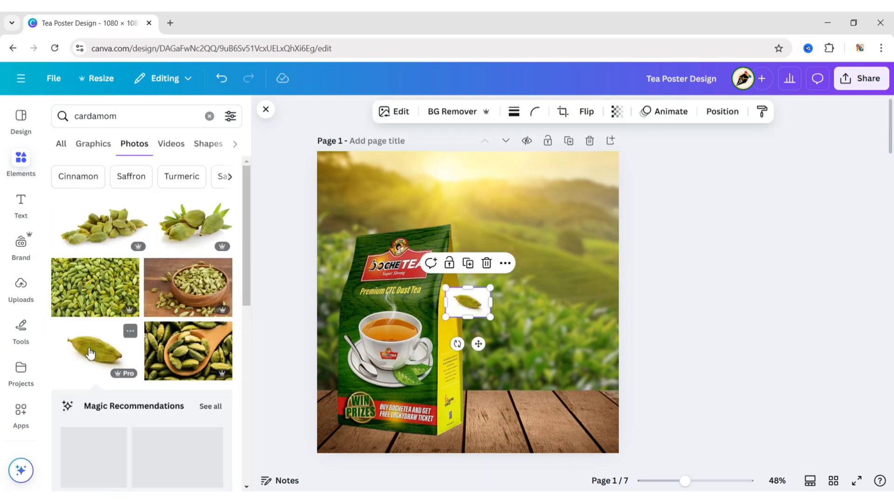
pyautogui.click(266, 110)
# Step: Remove the cardamom's white background, enlarge it, and place a copy tilted about -41° near the pack top
pyautogui.click(353, 113)
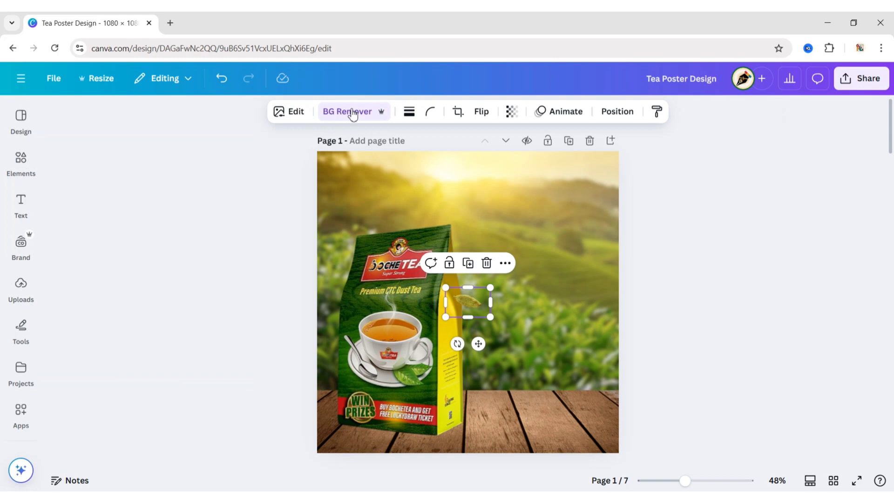
pyautogui.moveTo(491, 322); pyautogui.dragTo(507, 240)
pyautogui.moveTo(562, 209); pyautogui.dragTo(531, 228)
pyautogui.moveTo(491, 296); pyautogui.dragTo(527, 284)
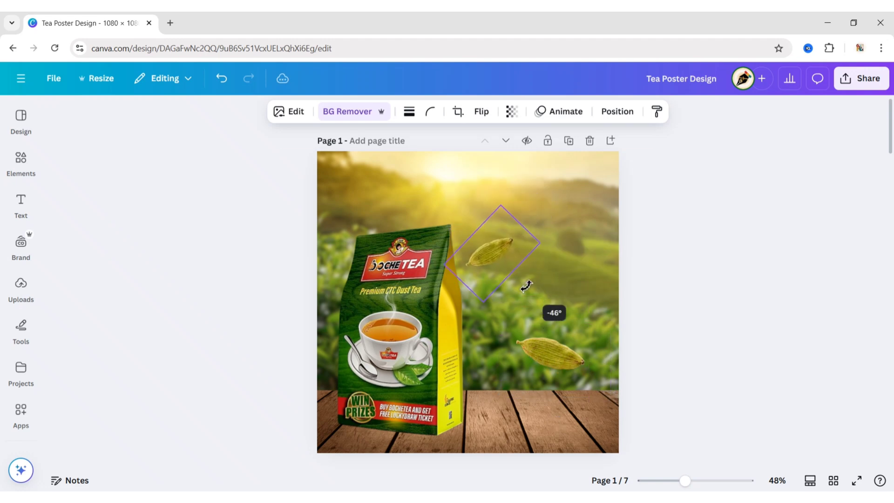
pyautogui.moveTo(501, 211); pyautogui.dragTo(407, 216)
# Step: Add a rotated cardamom duplicate and send it behind the tea pack's top edge
pyautogui.click(466, 161)
pyautogui.moveTo(441, 252); pyautogui.dragTo(439, 180)
pyautogui.moveTo(410, 222)
pyautogui.mouseDown()
pyautogui.moveTo(381, 219)
pyautogui.moveTo(401, 215)
pyautogui.mouseUp()
pyautogui.click(419, 151)
pyautogui.moveTo(514, 309)
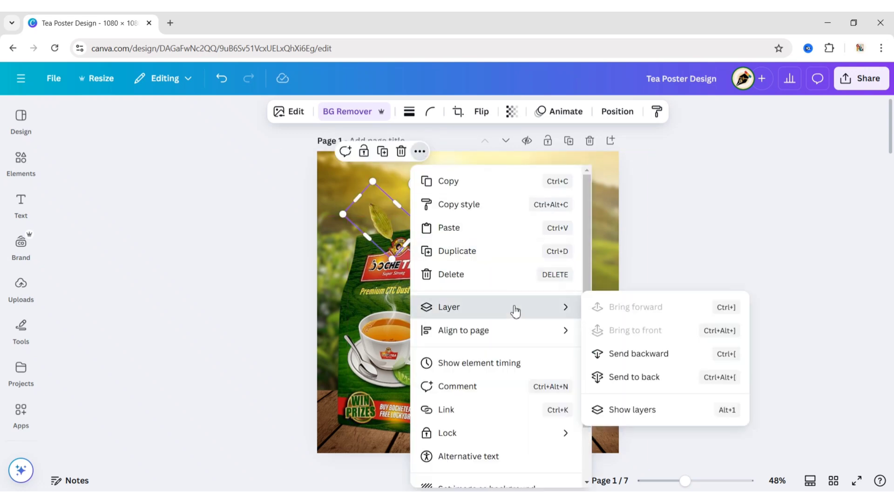
pyautogui.click(637, 353)
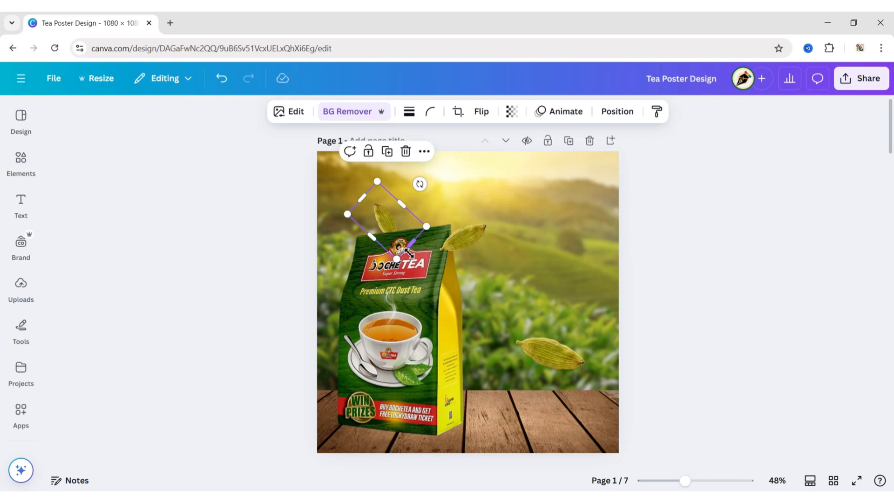
pyautogui.moveTo(379, 210); pyautogui.dragTo(383, 212)
pyautogui.moveTo(377, 181); pyautogui.dragTo(375, 182)
# Step: Blur the cardamom behind the pack to intensity 25
pyautogui.click(287, 113)
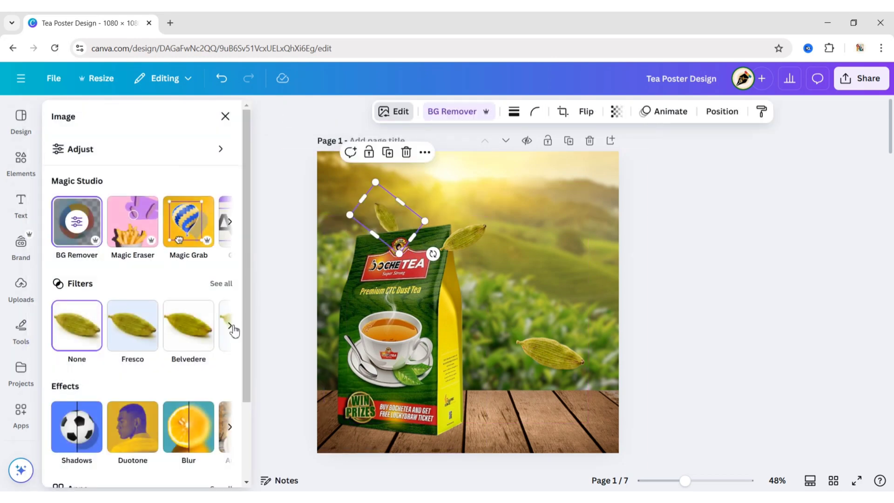
pyautogui.click(186, 425)
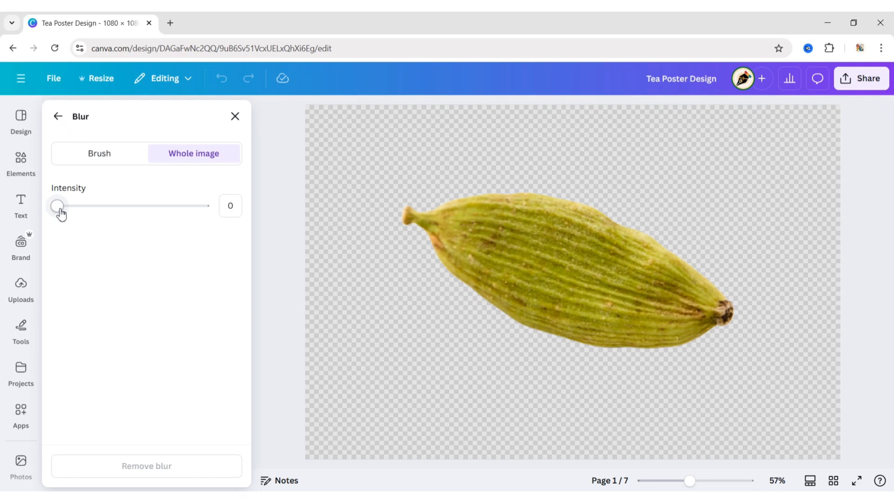
pyautogui.moveTo(80, 214); pyautogui.dragTo(95, 213)
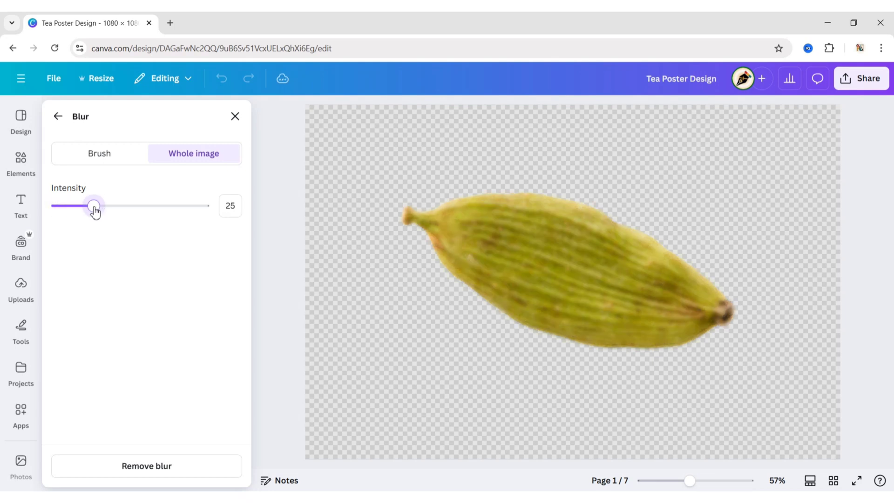
pyautogui.click(235, 115)
# Step: Duplicate it as a smaller, rotated pod at the top-left corner blurred to 32
pyautogui.click(388, 156)
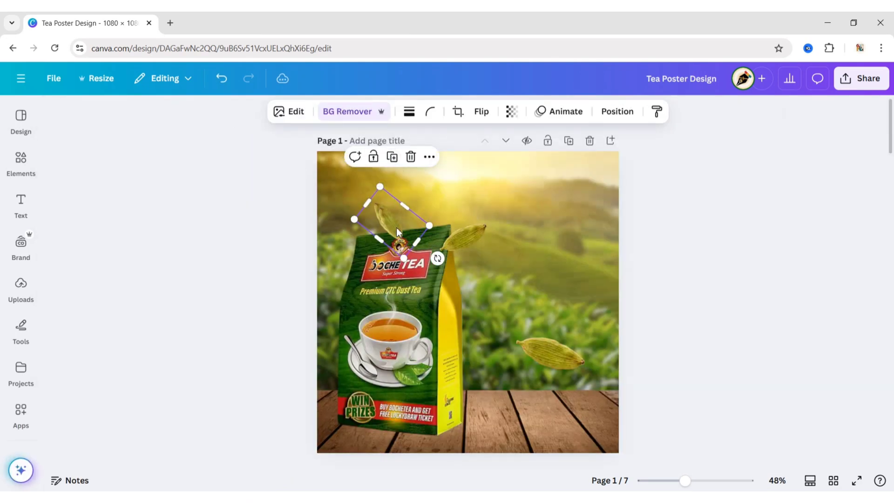
pyautogui.moveTo(396, 227); pyautogui.dragTo(367, 192)
pyautogui.moveTo(380, 144); pyautogui.dragTo(353, 155)
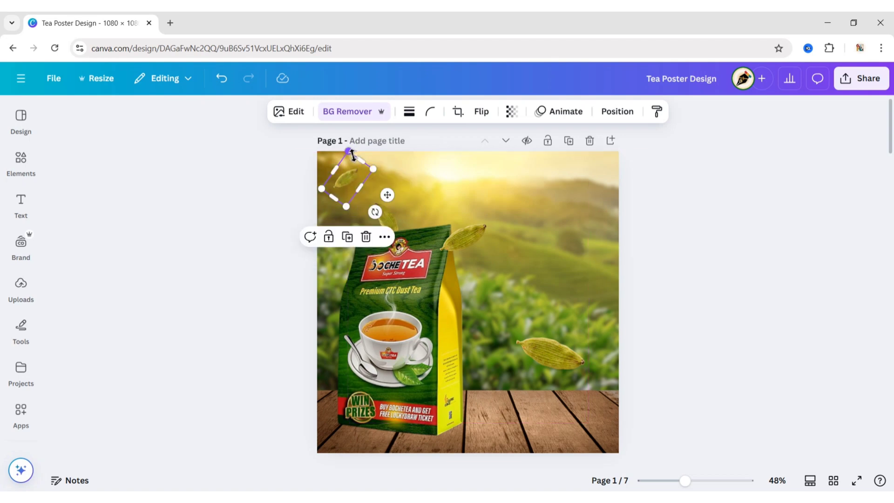
pyautogui.click(290, 112)
pyautogui.click(187, 421)
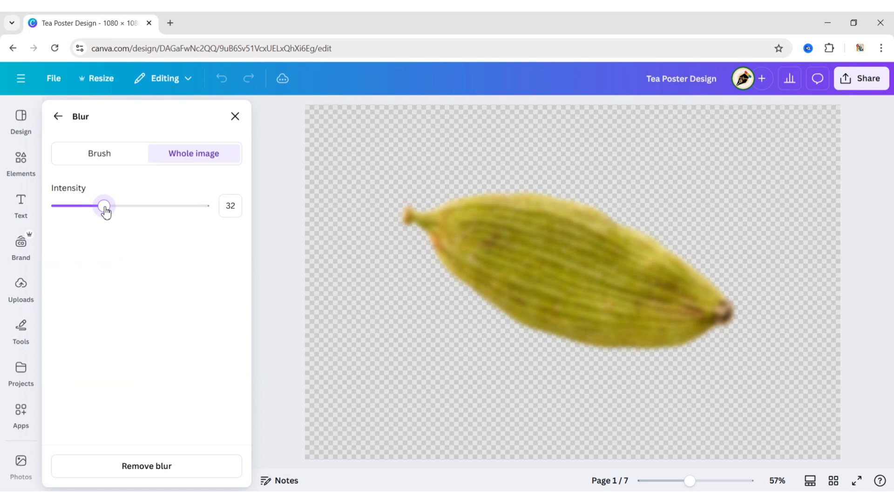
pyautogui.click(234, 116)
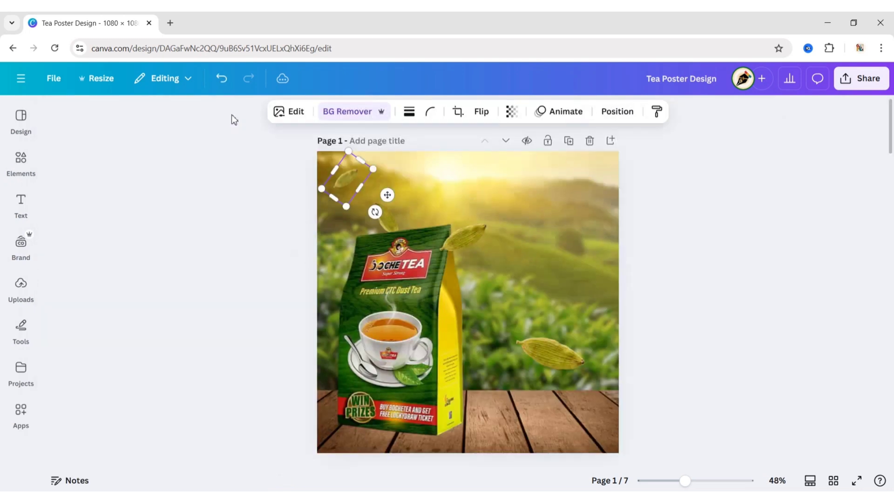
# Step: Add the cardamom cluster photo, remove its background, and set it slightly enlarged on the table at the pack's base
pyautogui.click(688, 264)
pyautogui.click(21, 160)
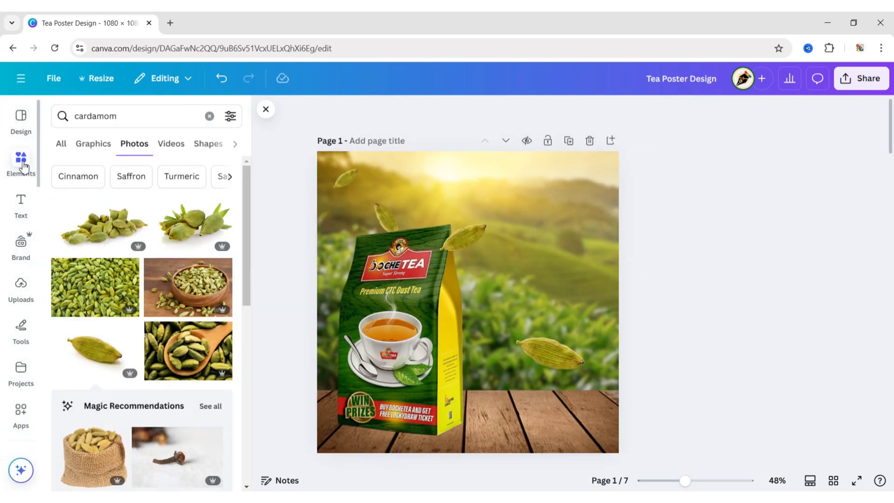
pyautogui.click(187, 230)
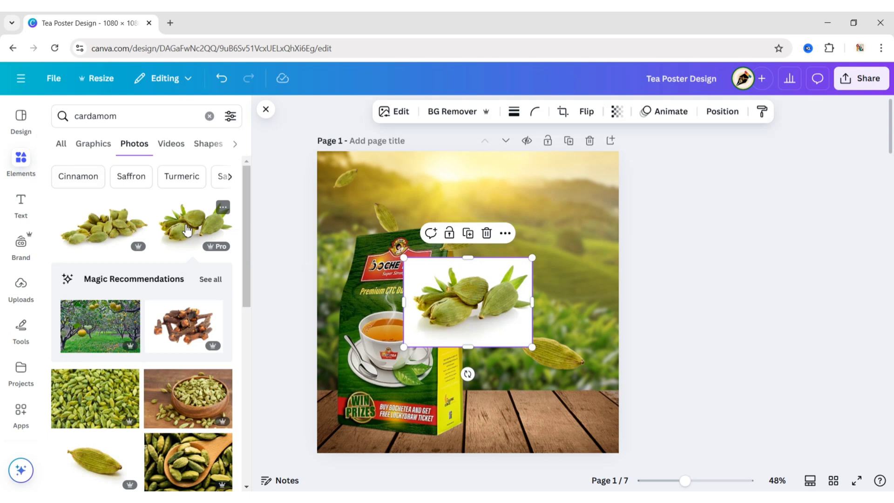
pyautogui.click(266, 109)
pyautogui.click(350, 112)
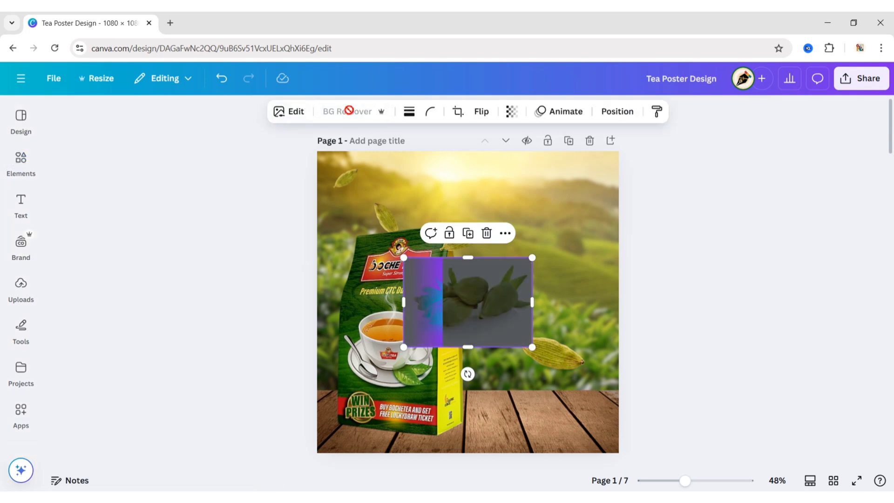
pyautogui.moveTo(482, 363); pyautogui.dragTo(465, 408)
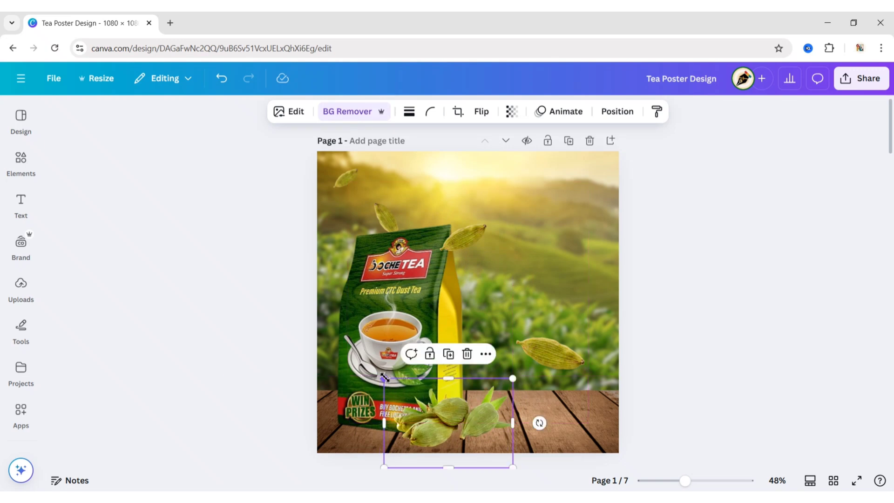
pyautogui.moveTo(383, 376); pyautogui.dragTo(380, 375)
pyautogui.click(665, 347)
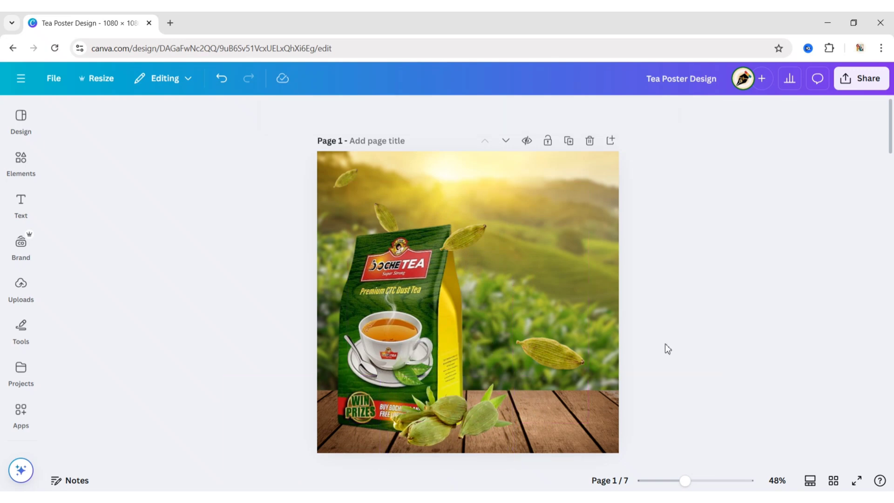
pyautogui.click(460, 420)
pyautogui.click(663, 364)
# Step: Search Elements photos for 'tea leaf' and drag the dried tea leaves photo to the table's bottom-right
pyautogui.click(21, 159)
pyautogui.click(207, 116)
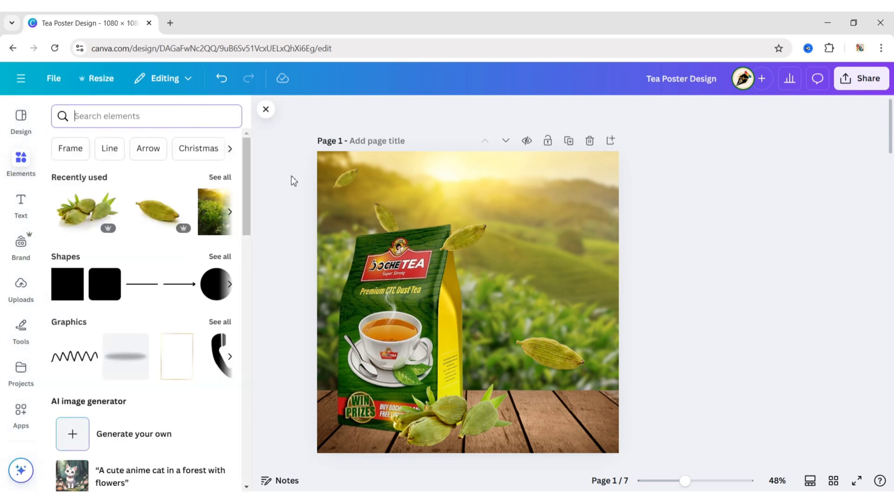
pyautogui.write('tea leaf')
pyautogui.press('Return')
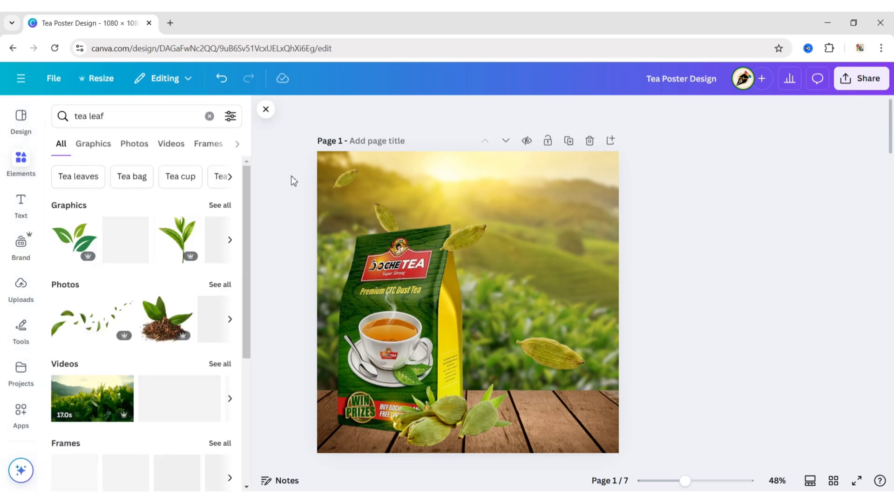
pyautogui.click(135, 148)
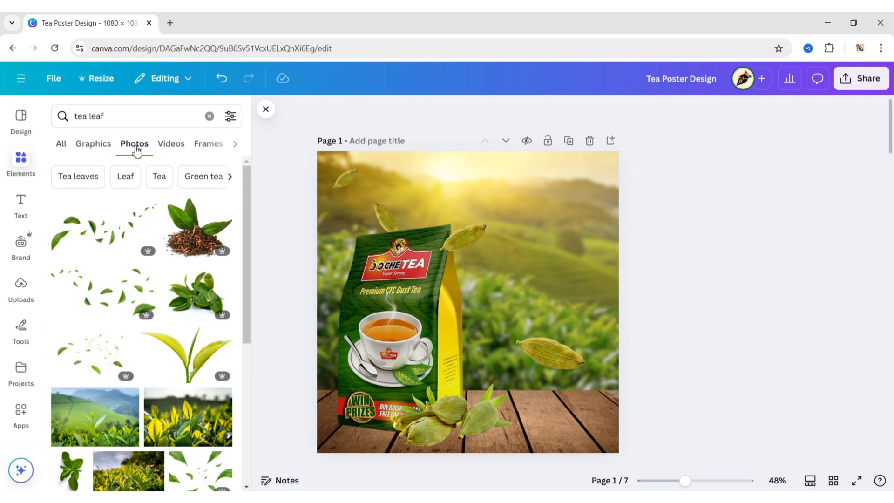
pyautogui.moveTo(247, 219); pyautogui.dragTo(247, 329)
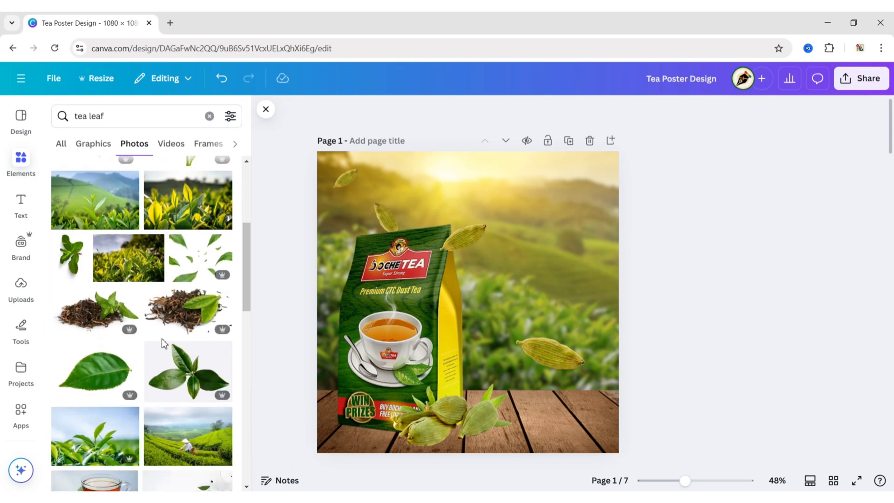
pyautogui.click(93, 314)
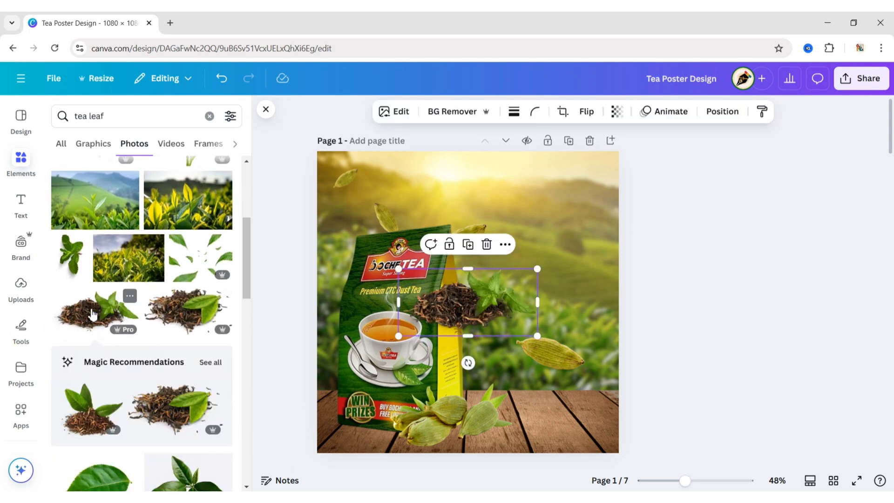
pyautogui.click(266, 111)
pyautogui.moveTo(451, 293); pyautogui.dragTo(583, 415)
pyautogui.click(713, 357)
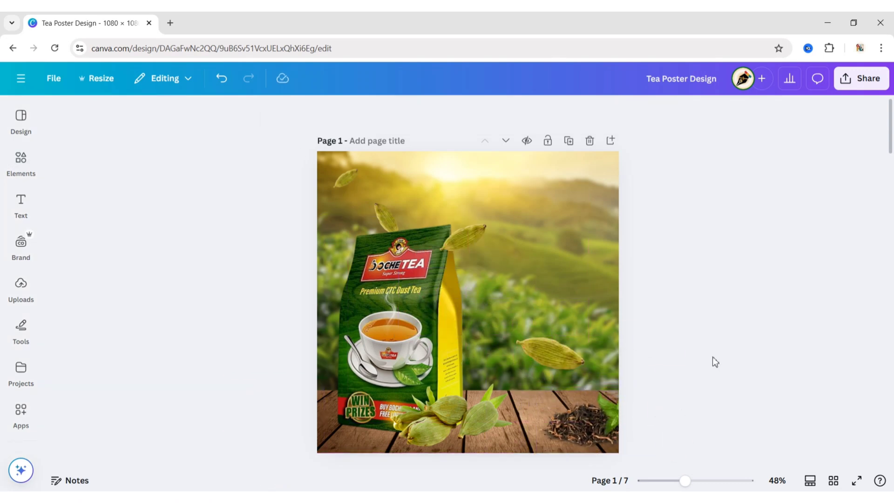
# Step: Search Elements graphics for 'shadow' and add a shadow graphic
pyautogui.click(20, 158)
pyautogui.click(208, 116)
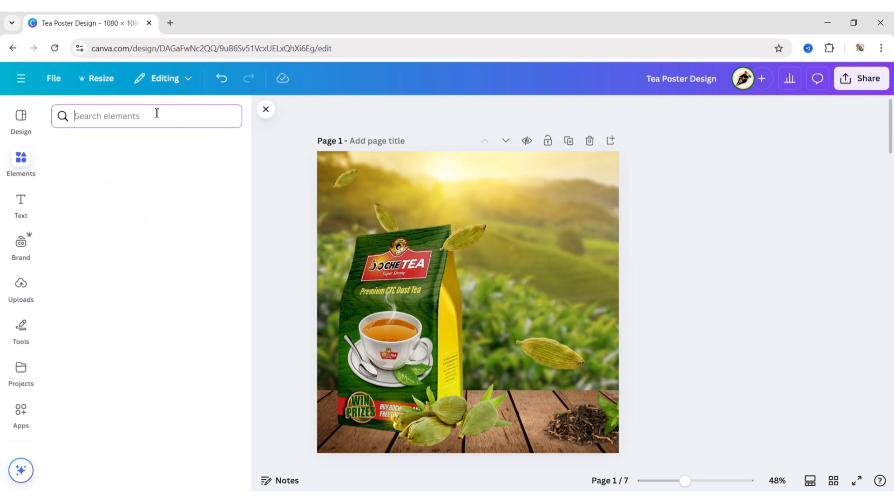
pyautogui.write('shadow')
pyautogui.press('Return')
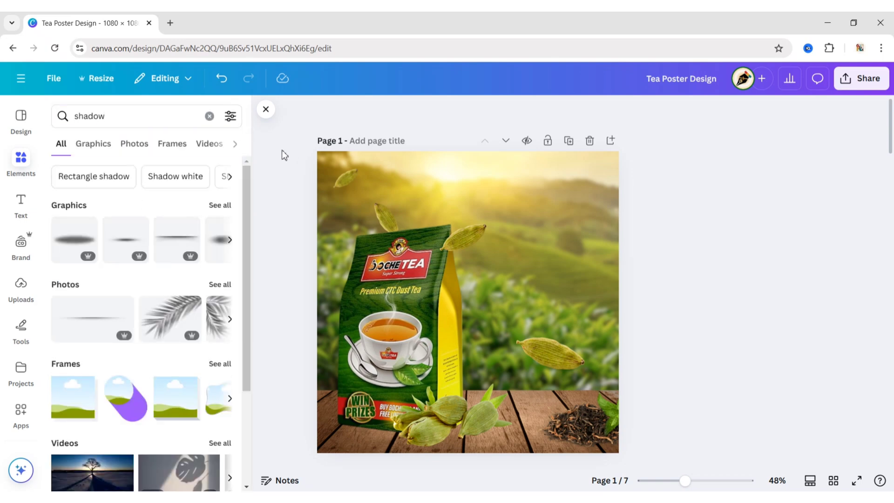
pyautogui.click(95, 146)
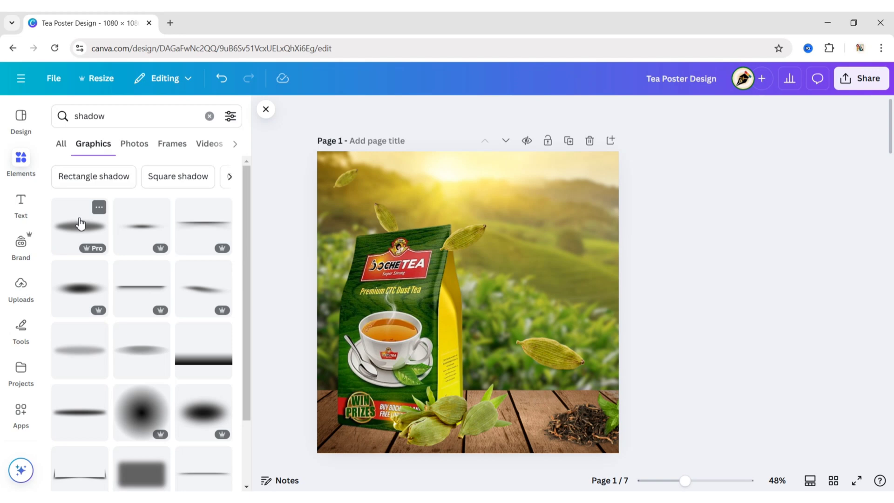
pyautogui.click(80, 223)
# Step: Place the shadow under the dried tea leaves and send it behind them
pyautogui.moveTo(474, 303); pyautogui.dragTo(600, 437)
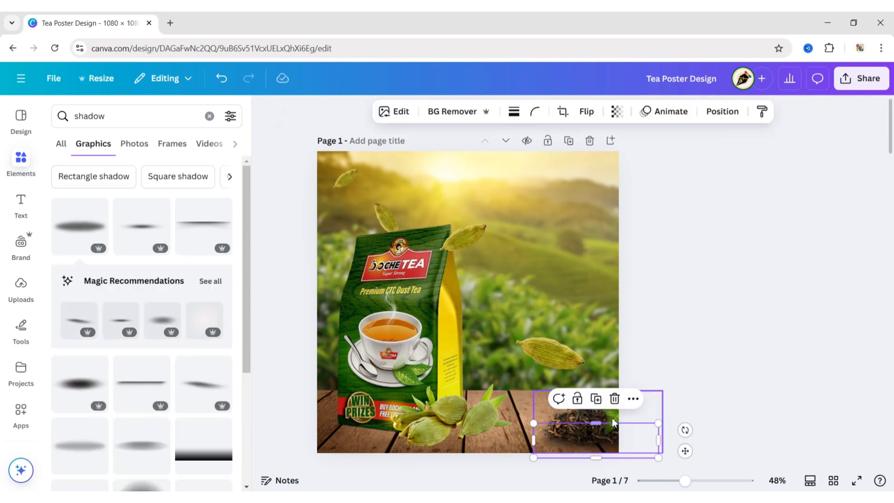
pyautogui.click(633, 401)
pyautogui.moveTo(705, 216)
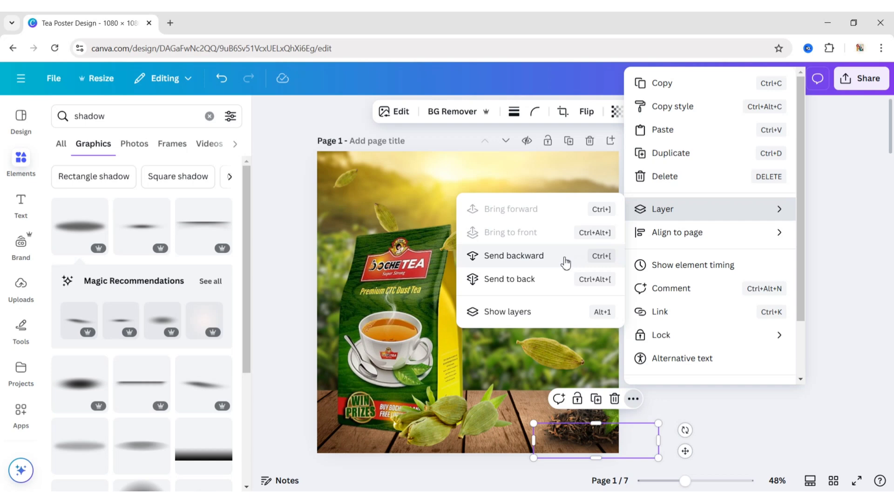
pyautogui.click(565, 259)
# Step: Duplicate the shadow, tilt and enlarge it under the cardamom pods, and layer it behind them
pyautogui.click(596, 398)
pyautogui.moveTo(603, 463); pyautogui.dragTo(461, 447)
pyautogui.moveTo(532, 424); pyautogui.dragTo(525, 410)
pyautogui.moveTo(443, 433); pyautogui.dragTo(439, 424)
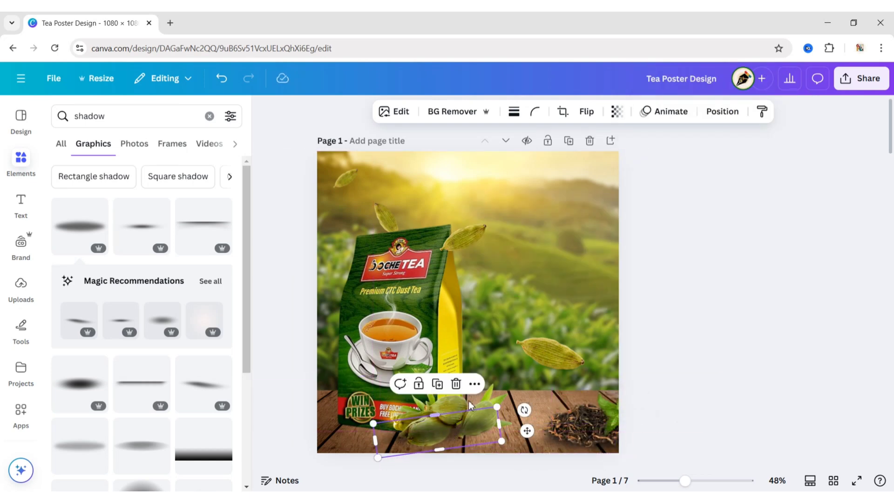
pyautogui.click(474, 383)
pyautogui.moveTo(539, 211)
pyautogui.click(684, 261)
pyautogui.moveTo(503, 441); pyautogui.dragTo(513, 444)
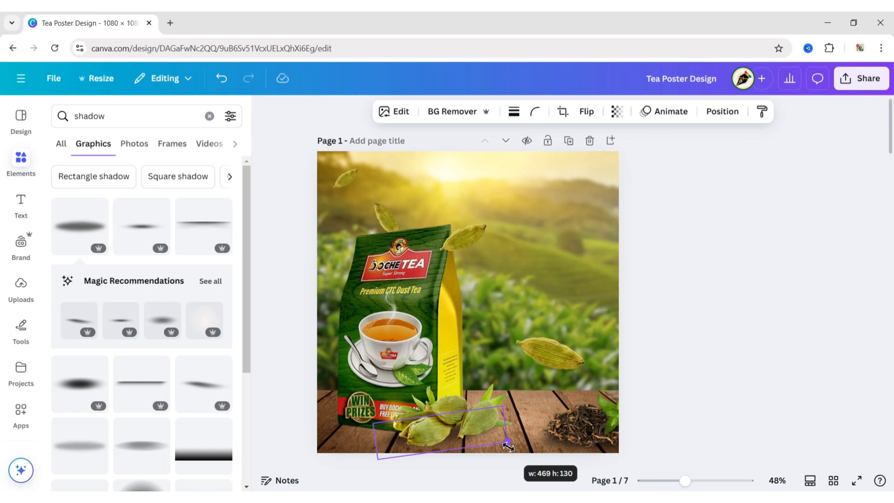
pyautogui.moveTo(444, 433); pyautogui.dragTo(448, 435)
pyautogui.click(665, 288)
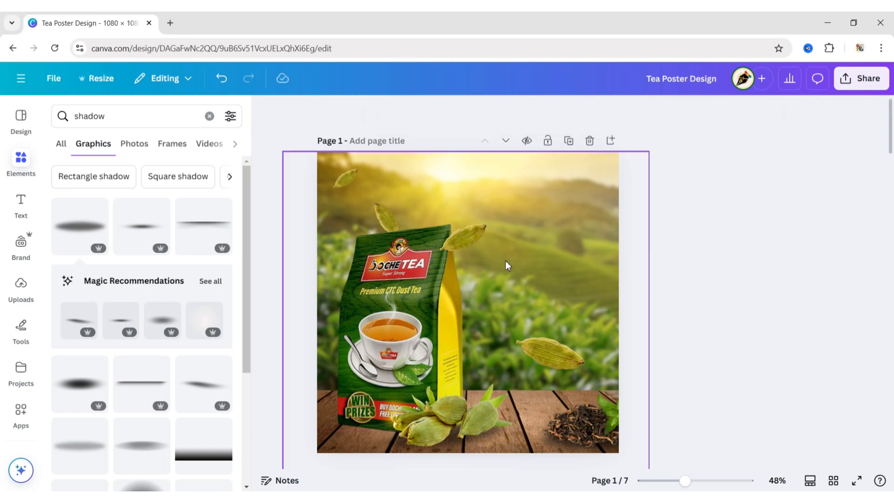
pyautogui.moveTo(246, 279); pyautogui.dragTo(257, 414)
pyautogui.scroll(-10, 239, 324)
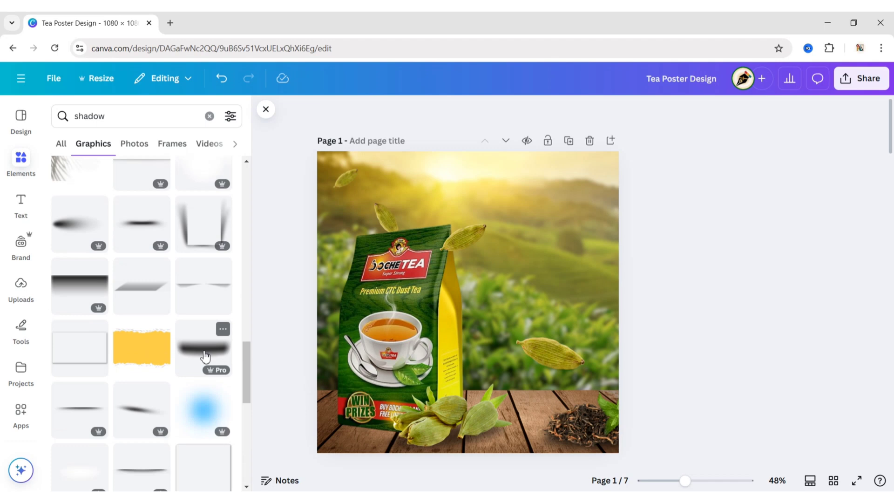
# Step: Add another shadow graphic under the tea bag's base, rotated to its tilt and narrowed
pyautogui.click(205, 357)
pyautogui.click(266, 109)
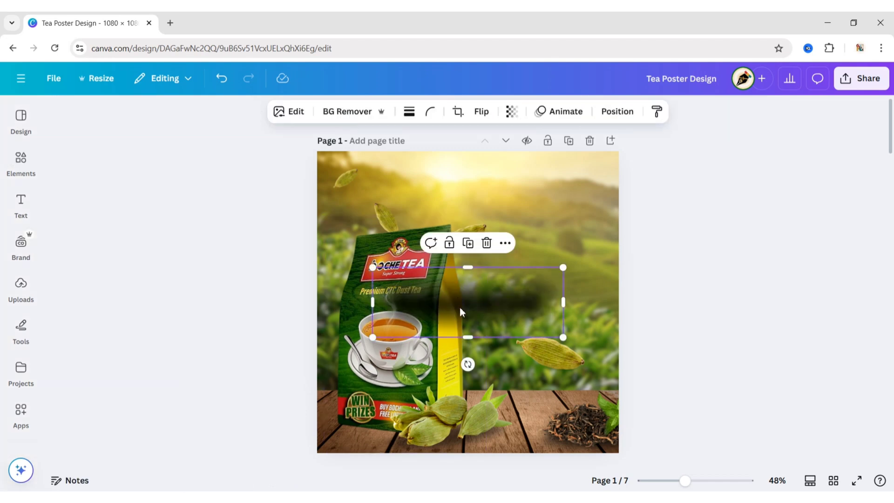
pyautogui.moveTo(460, 311); pyautogui.dragTo(416, 403)
pyautogui.moveTo(425, 458); pyautogui.dragTo(413, 457)
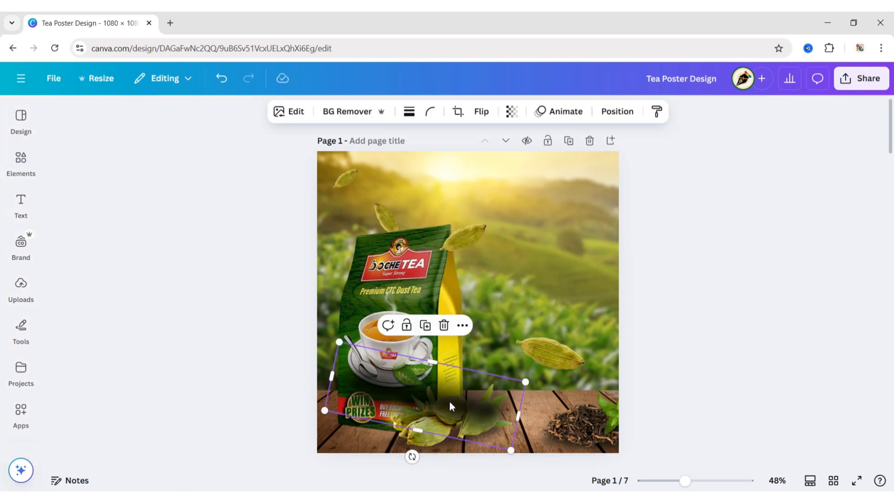
pyautogui.moveTo(518, 414); pyautogui.dragTo(451, 424)
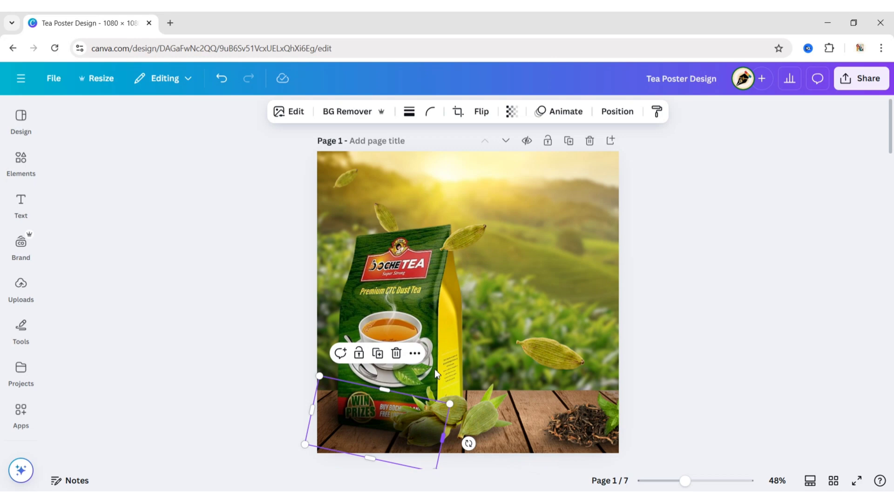
# Step: Send the bag's shadow backward twice, behind the tea pack and cardamom cluster
pyautogui.click(414, 353)
pyautogui.moveTo(443, 208)
pyautogui.click(608, 257)
pyautogui.click(414, 353)
pyautogui.moveTo(497, 218)
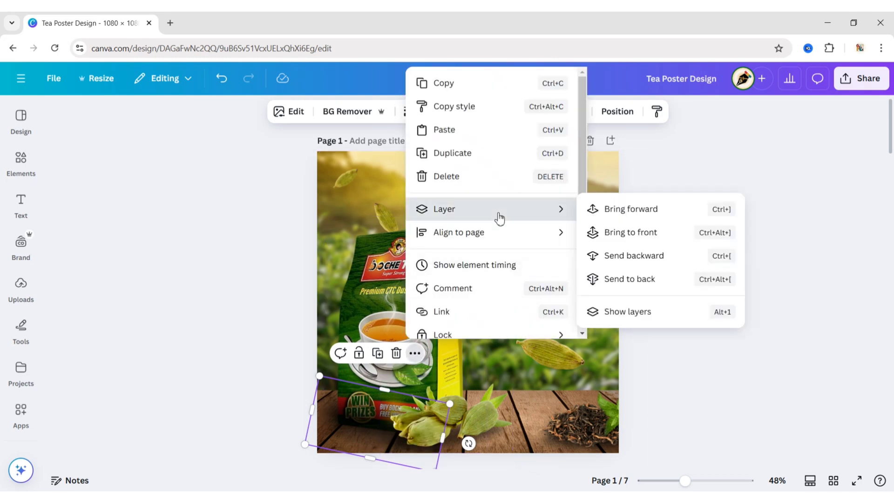
pyautogui.click(627, 255)
pyautogui.click(414, 352)
pyautogui.click(635, 254)
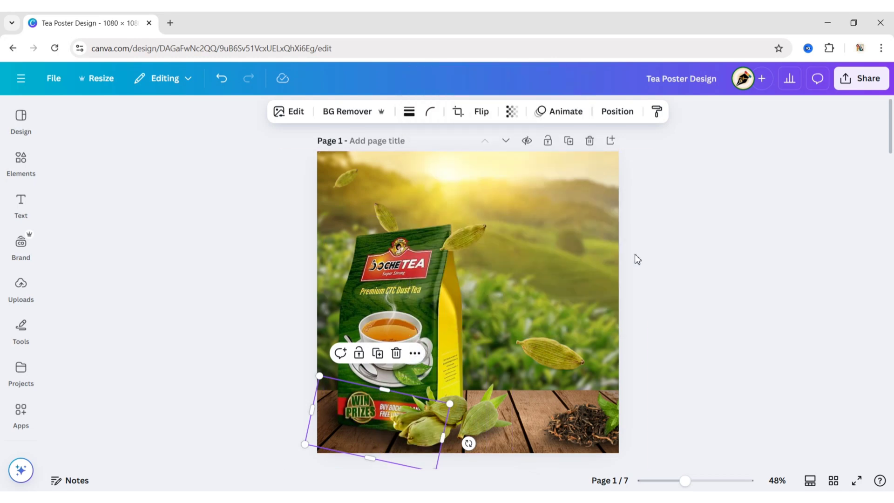
pyautogui.click(707, 266)
# Step: Add the uploaded tea brand logo, shrink it to 352×352 and place it top-right
pyautogui.click(20, 285)
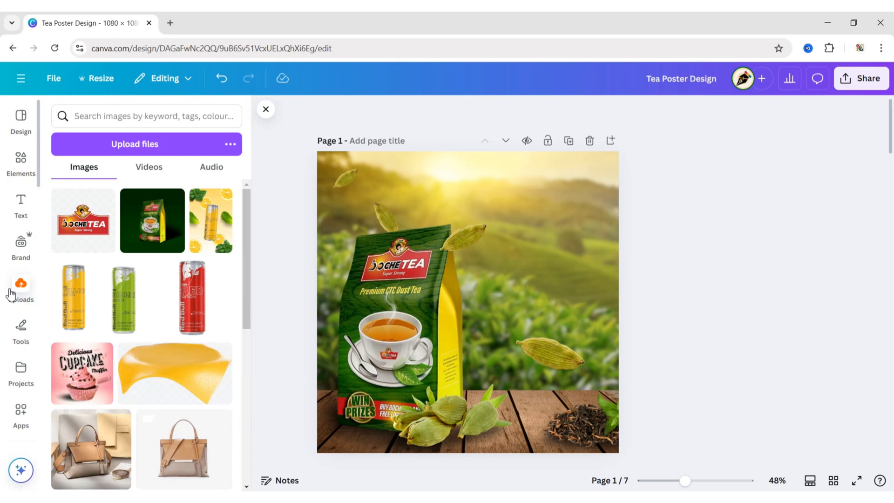
pyautogui.click(91, 228)
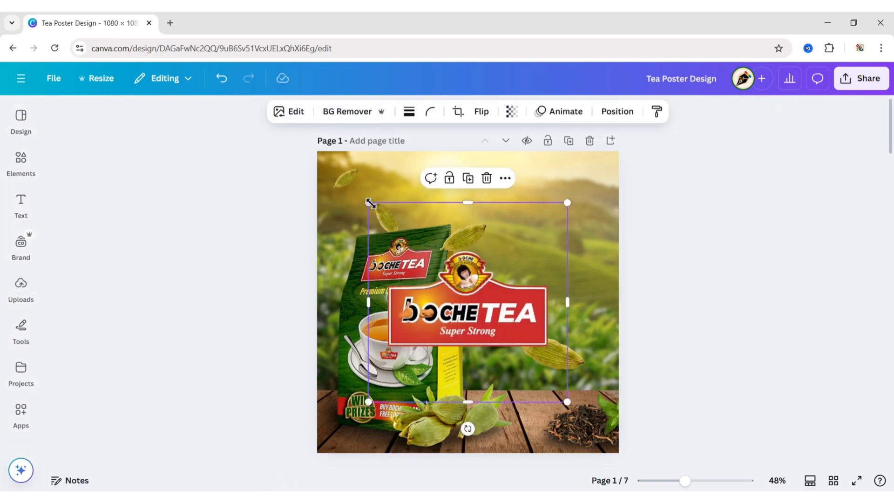
pyautogui.moveTo(370, 202); pyautogui.dragTo(454, 276)
pyautogui.moveTo(503, 340); pyautogui.dragTo(545, 214)
pyautogui.moveTo(504, 141); pyautogui.dragTo(530, 161)
pyautogui.moveTo(571, 215); pyautogui.dragTo(567, 182)
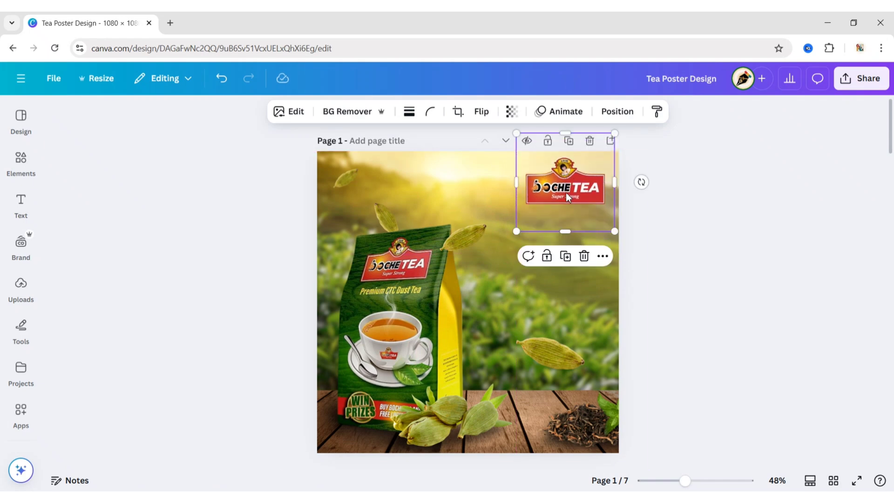
pyautogui.click(688, 254)
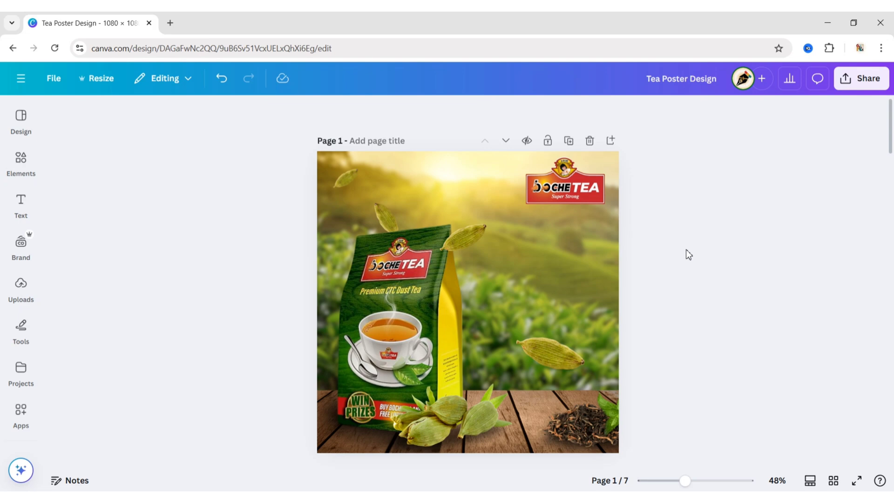
pyautogui.click(21, 205)
# Step: Add a heading reading 'Brew' and move it toward the upper right
pyautogui.click(99, 232)
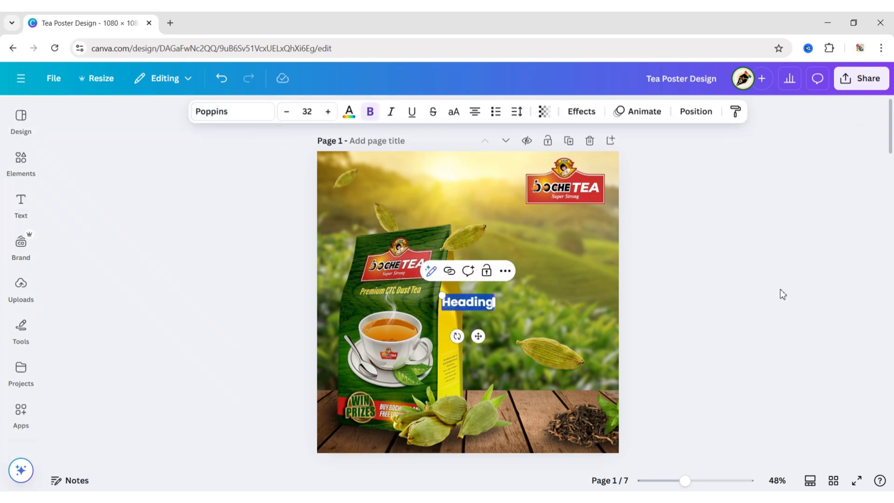
pyautogui.write('E')
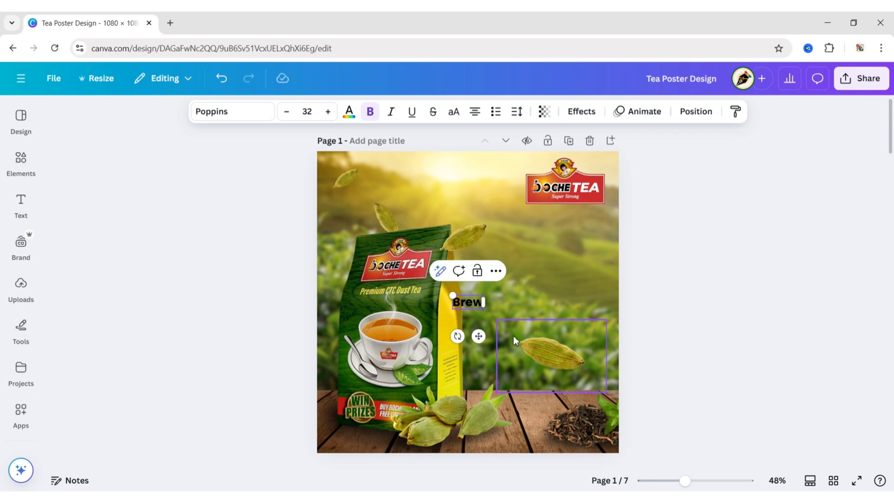
pyautogui.moveTo(482, 336); pyautogui.dragTo(529, 272)
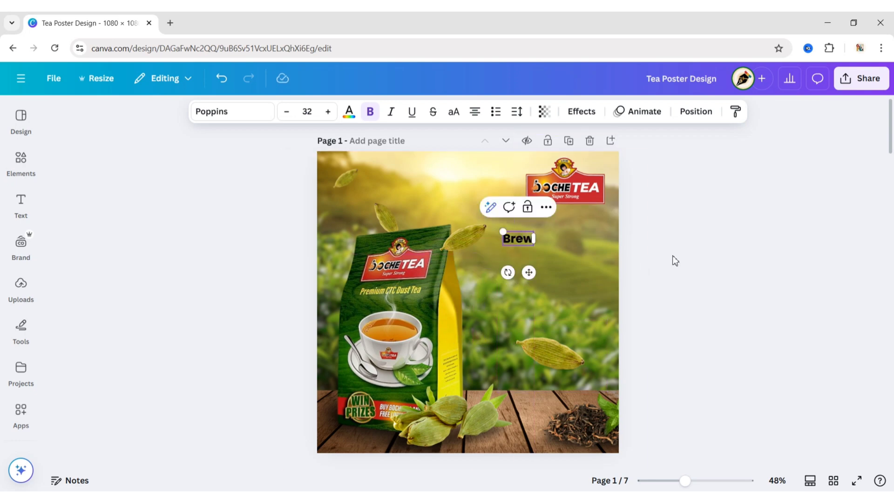
# Step: Duplicate Brew, retype the copy as 'Joy' and position it to Brew's right
pyautogui.hotkey('ctrl', 'd')
pyautogui.moveTo(518, 236); pyautogui.dragTo(564, 237)
pyautogui.press('Return')
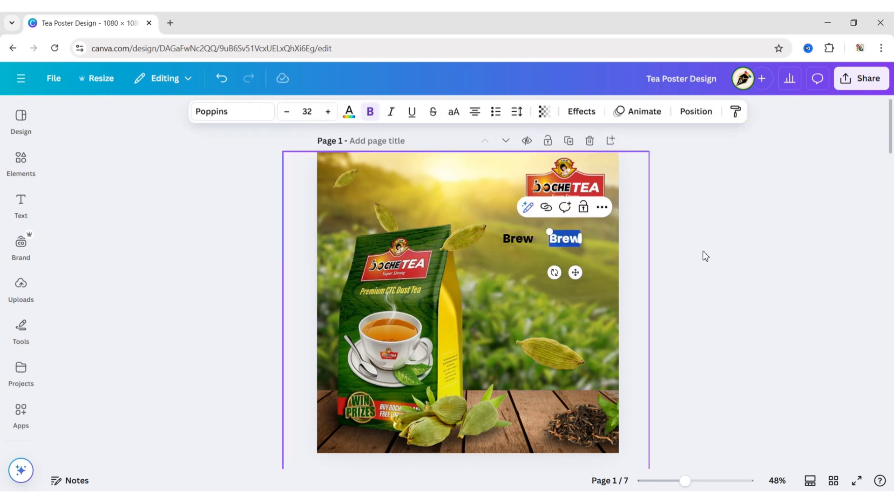
pyautogui.write('Joy')
pyautogui.click(700, 255)
pyautogui.click(564, 239)
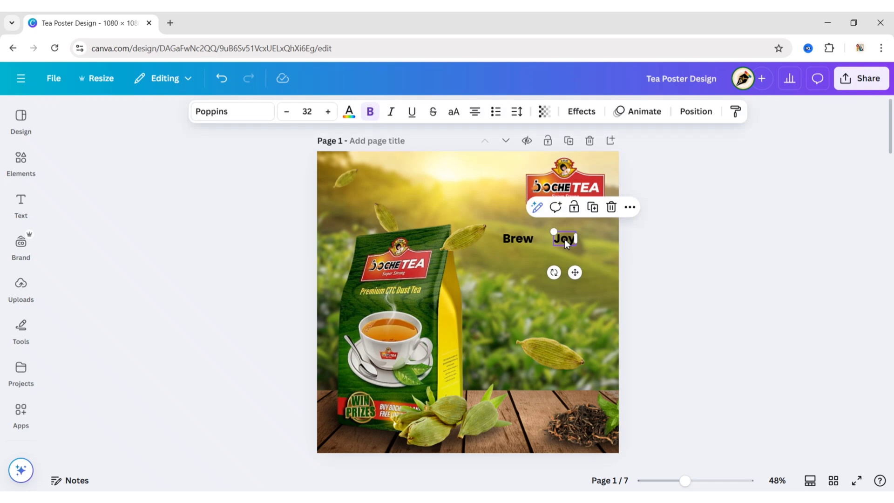
pyautogui.moveTo(575, 272); pyautogui.dragTo(595, 281)
pyautogui.click(518, 239)
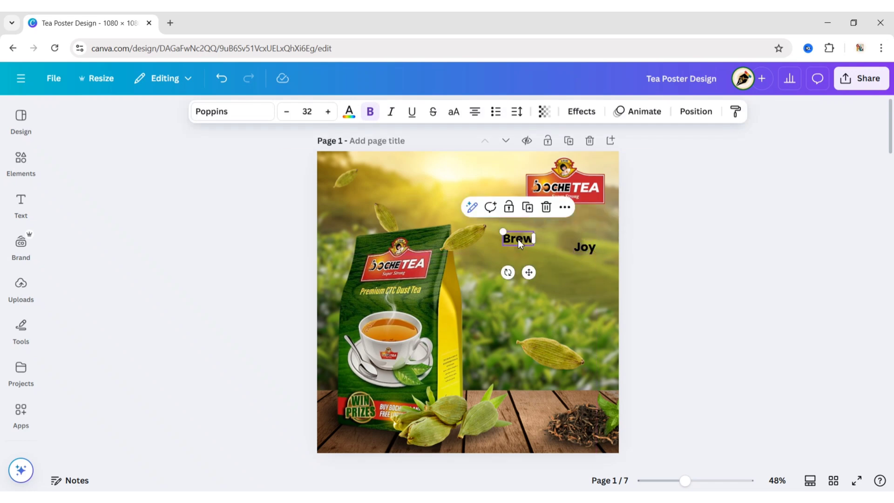
# Step: Style Brew in the Brittany font at size 40 in white
pyautogui.click(253, 114)
pyautogui.click(134, 260)
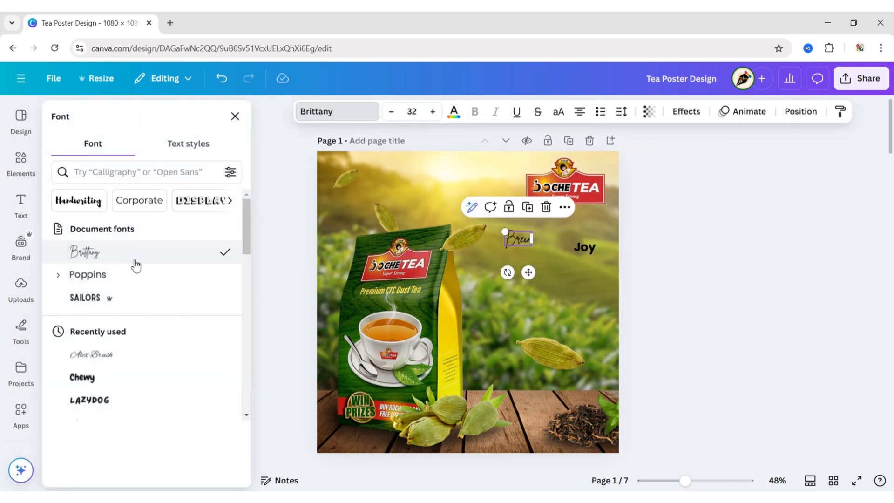
pyautogui.click(235, 116)
pyautogui.click(308, 111)
pyautogui.click(313, 116)
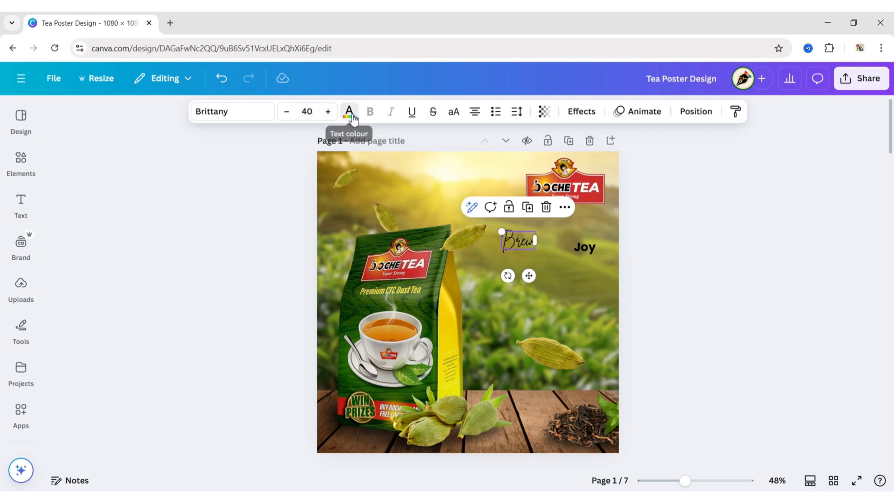
pyautogui.click(348, 112)
pyautogui.click(124, 205)
pyautogui.click(225, 116)
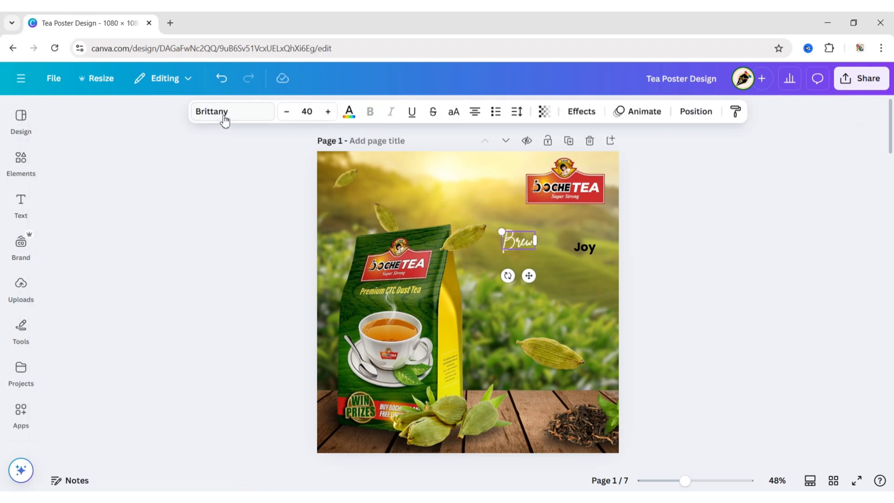
# Step: Set Joy in white Sailors at size 128, widened onto one line
pyautogui.click(584, 249)
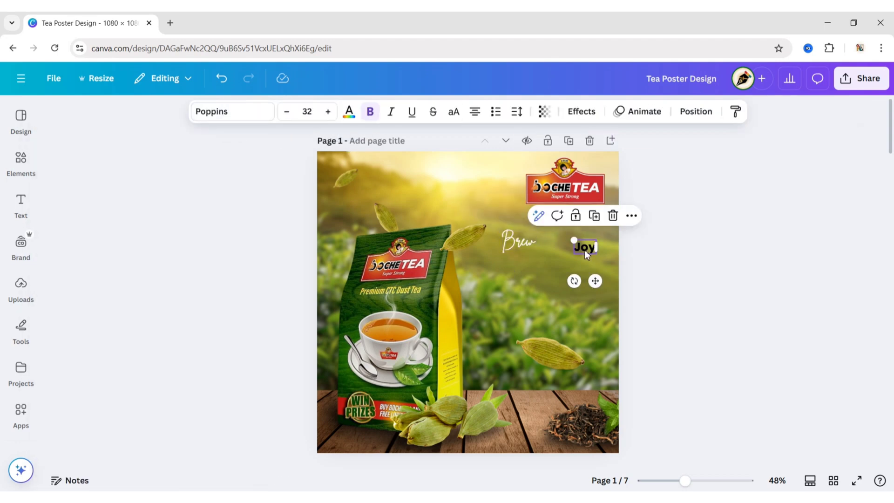
pyautogui.click(244, 116)
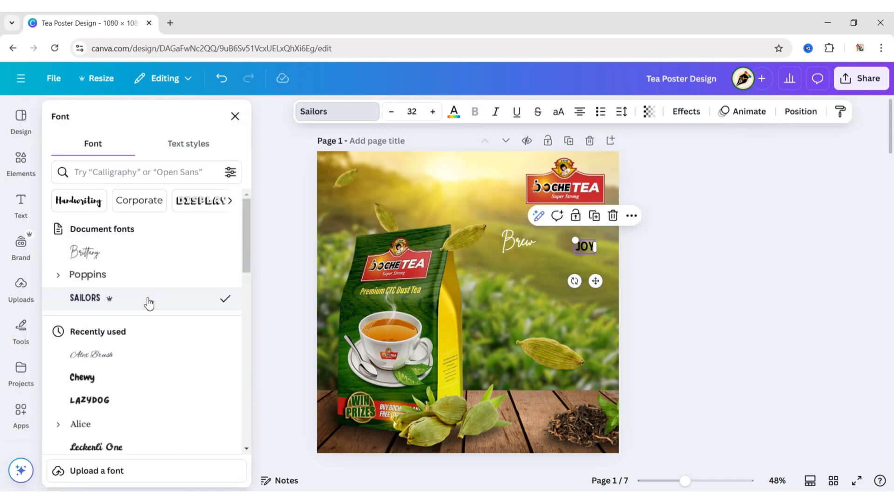
pyautogui.click(235, 116)
pyautogui.click(310, 112)
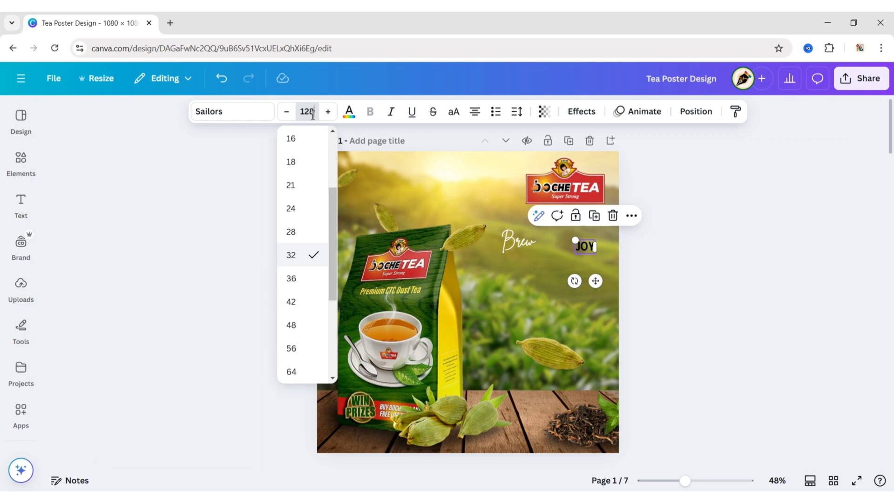
pyautogui.press('Return')
pyautogui.moveTo(607, 296)
pyautogui.mouseDown()
pyautogui.moveTo(568, 282)
pyautogui.moveTo(605, 284)
pyautogui.mouseUp()
pyautogui.moveTo(538, 250); pyautogui.dragTo(549, 238)
pyautogui.click(349, 113)
pyautogui.click(126, 204)
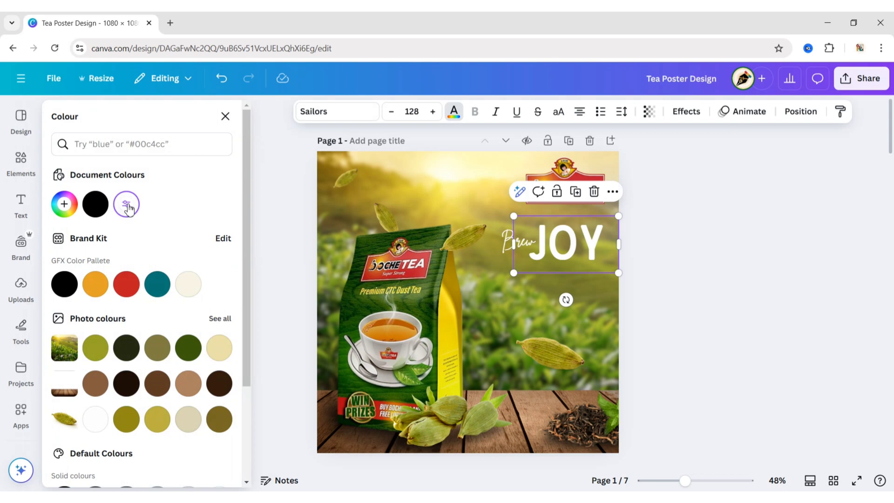
pyautogui.click(224, 116)
# Step: Line up JOY and Brew side by side near the logo
pyautogui.moveTo(565, 244); pyautogui.dragTo(564, 235)
pyautogui.click(516, 241)
pyautogui.moveTo(529, 274); pyautogui.dragTo(531, 271)
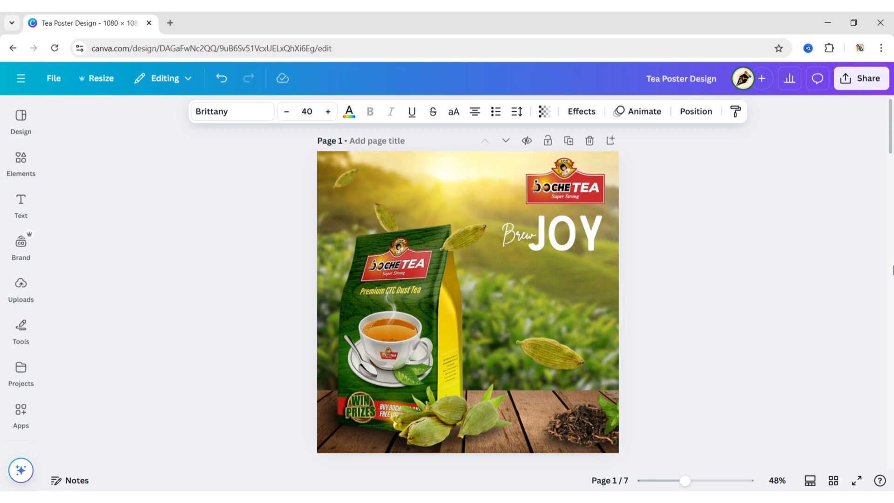
# Step: Duplicate JOY below itself and retype the copy as 'S!P'
pyautogui.click(692, 288)
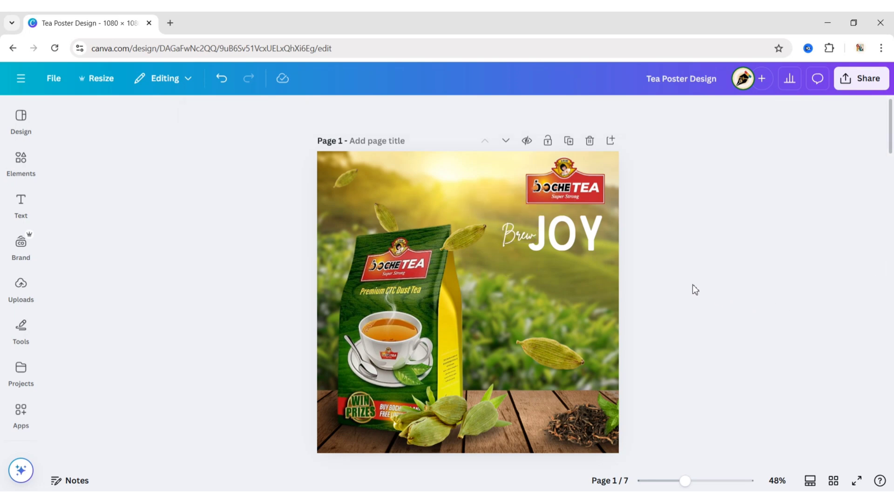
pyautogui.click(572, 238)
pyautogui.click(576, 184)
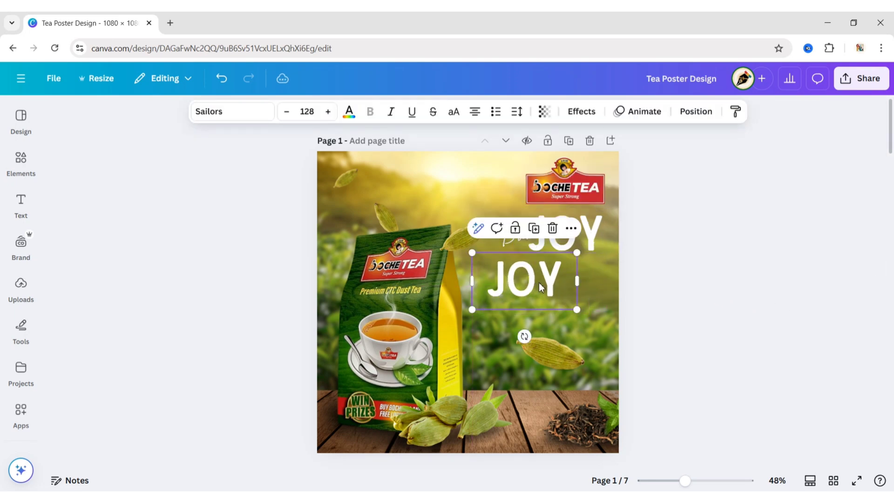
pyautogui.press('Return')
pyautogui.write('S!P')
pyautogui.click(686, 300)
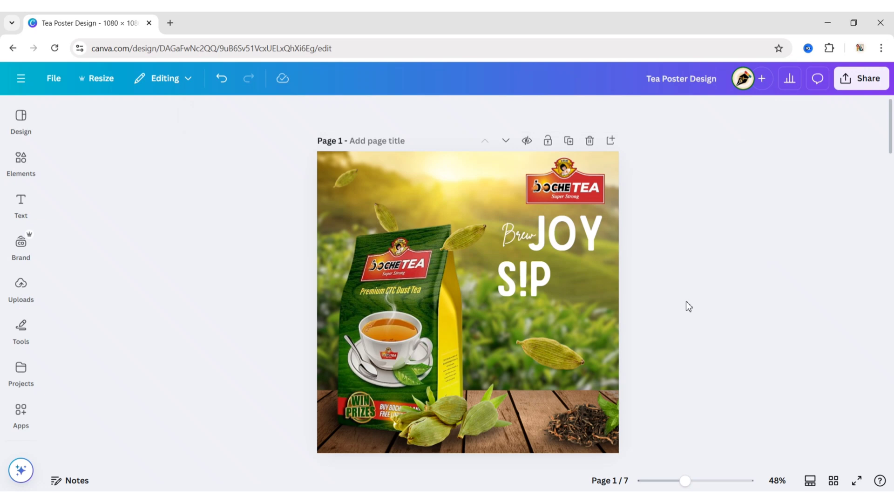
# Step: Copy Brew beside S!P, retype it as 'Serenity' and nudge it into place
pyautogui.click(518, 235)
pyautogui.moveTo(518, 235); pyautogui.dragTo(575, 294)
pyautogui.write('Serenity')
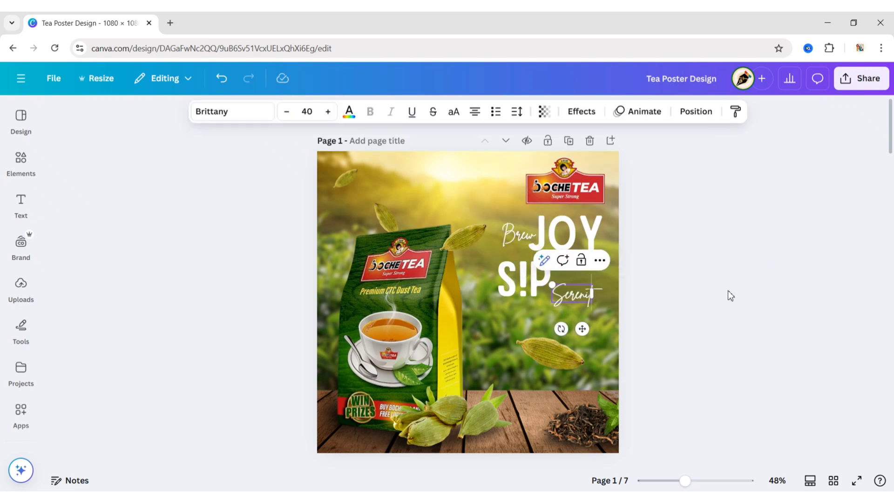
pyautogui.click(728, 289)
pyautogui.click(526, 277)
pyautogui.moveTo(565, 295); pyautogui.dragTo(559, 292)
pyautogui.click(724, 308)
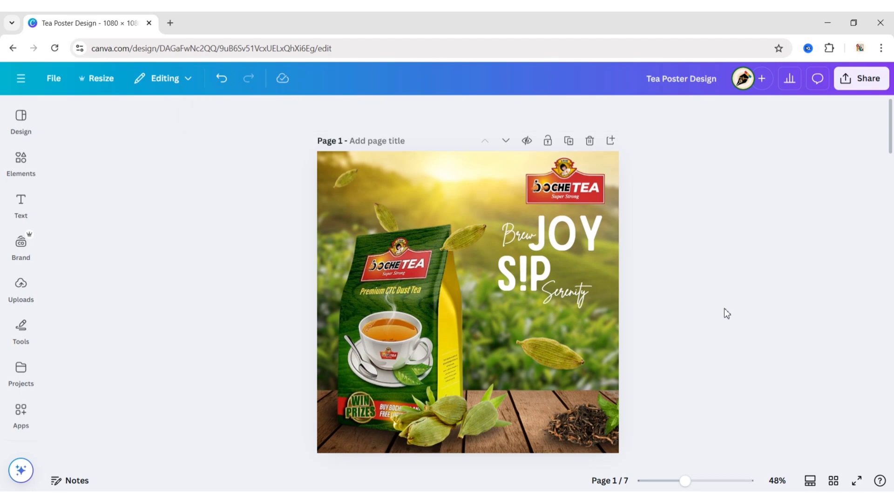
# Step: Search Elements graphics for 'joy' and add the smile graphic to the poster
pyautogui.click(21, 163)
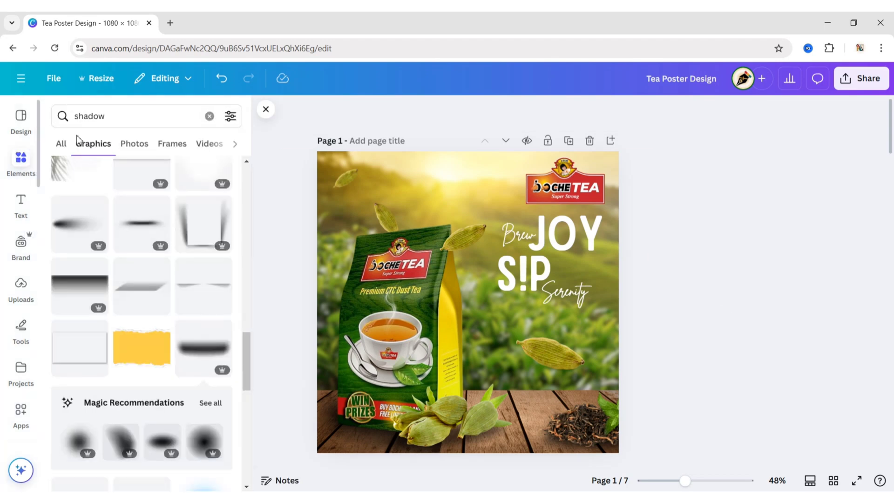
pyautogui.click(208, 116)
pyautogui.write('joy')
pyautogui.press('Return')
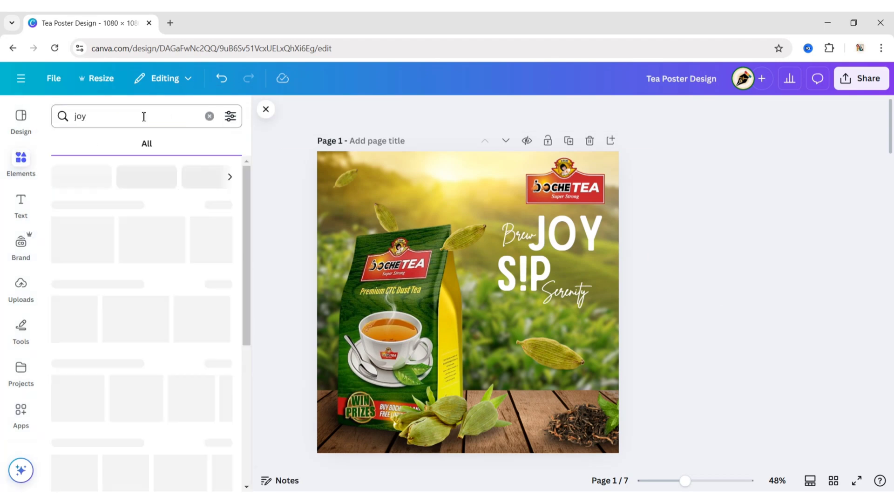
pyautogui.click(102, 144)
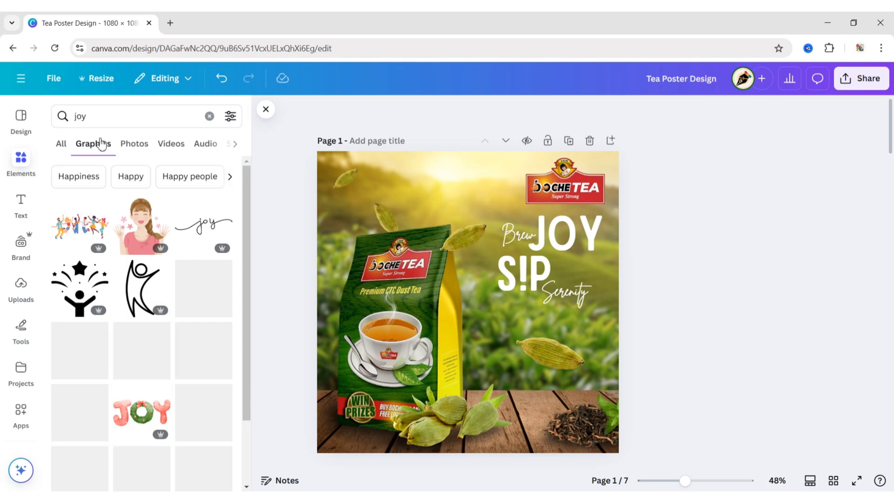
pyautogui.click(78, 359)
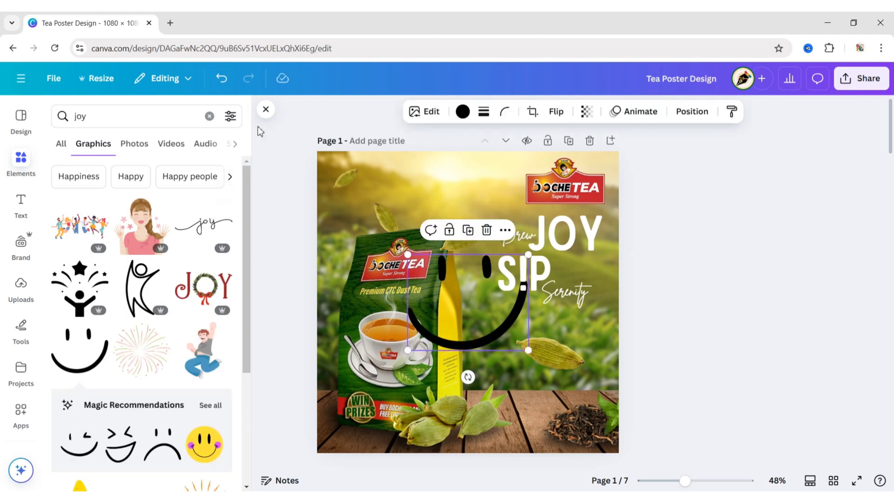
pyautogui.click(266, 111)
# Step: Make the smile white and shrink it into the O of JOY
pyautogui.click(357, 111)
pyautogui.click(126, 201)
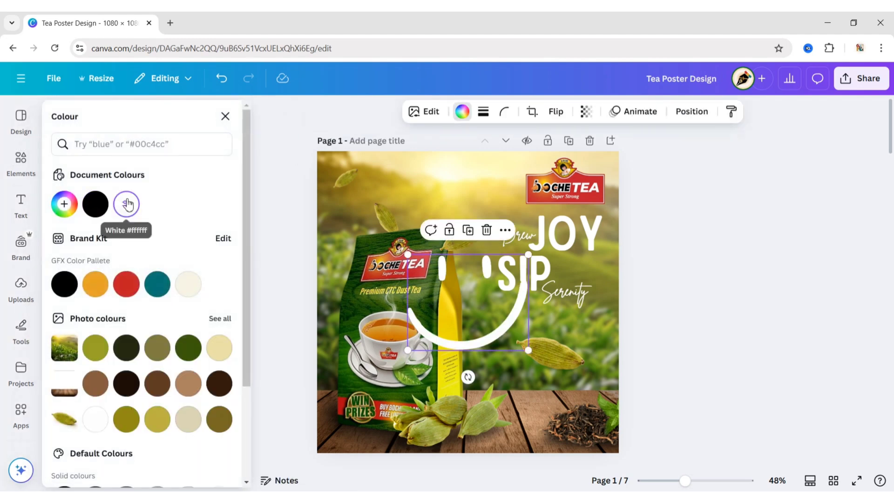
pyautogui.click(225, 116)
pyautogui.moveTo(533, 254); pyautogui.dragTo(572, 237)
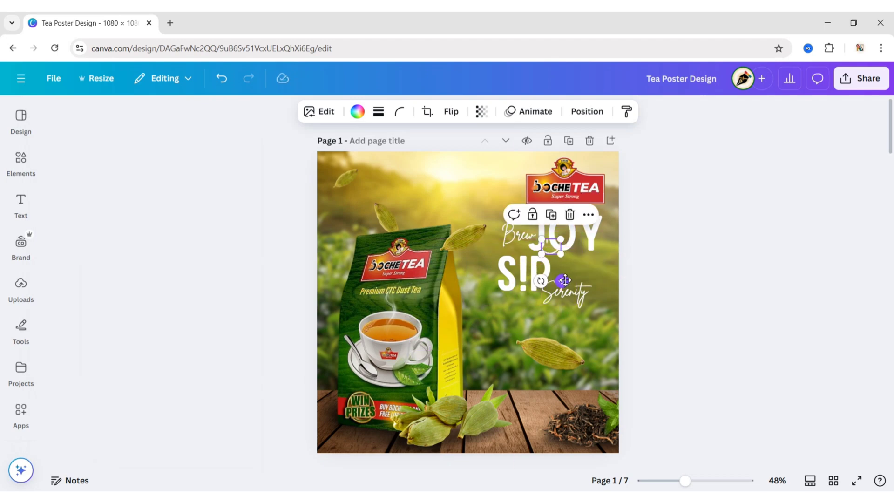
pyautogui.click(663, 254)
pyautogui.scroll(5, 664, 254)
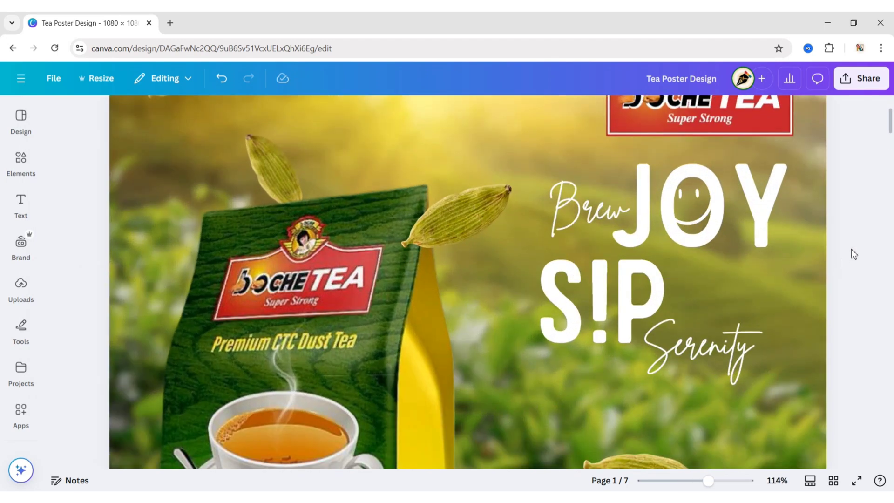
# Step: Reselect the smile from the Layers list and shrink it a bit more
pyautogui.click(690, 204)
pyautogui.click(695, 111)
pyautogui.click(190, 144)
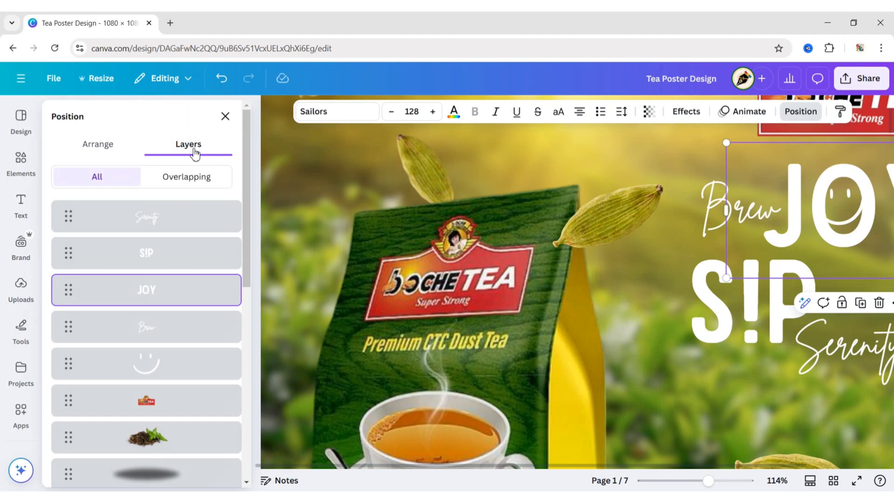
pyautogui.click(146, 362)
pyautogui.click(225, 113)
pyautogui.moveTo(712, 189); pyautogui.dragTo(693, 215)
pyautogui.click(855, 198)
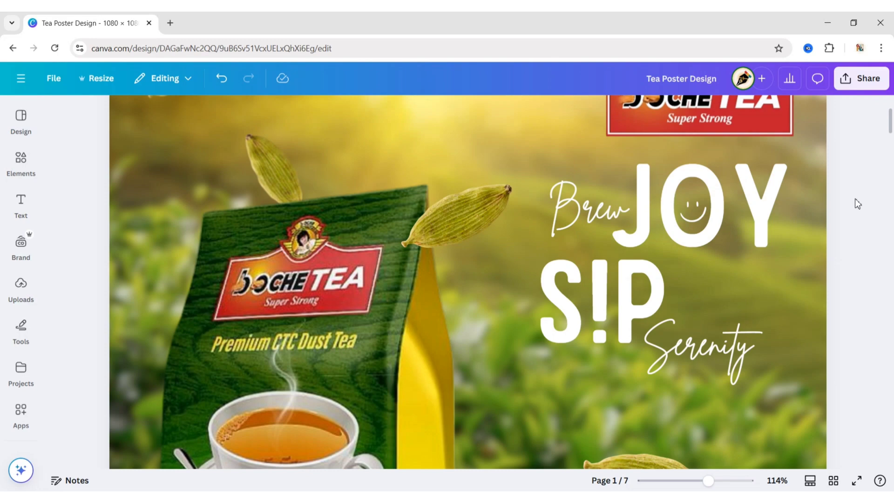
pyautogui.scroll(-4, 840, 200)
pyautogui.scroll(-3, 840, 201)
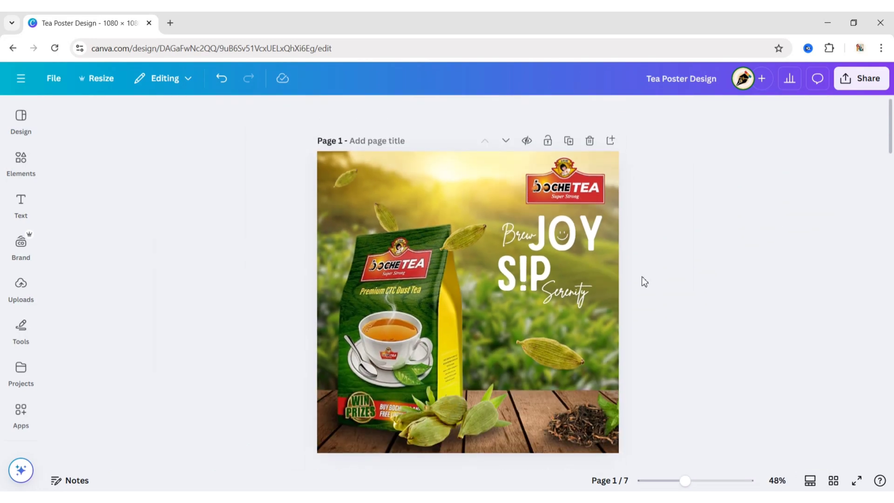
# Step: Search Elements graphics for 'sun light' and add a glow graphic
pyautogui.click(21, 163)
pyautogui.click(212, 116)
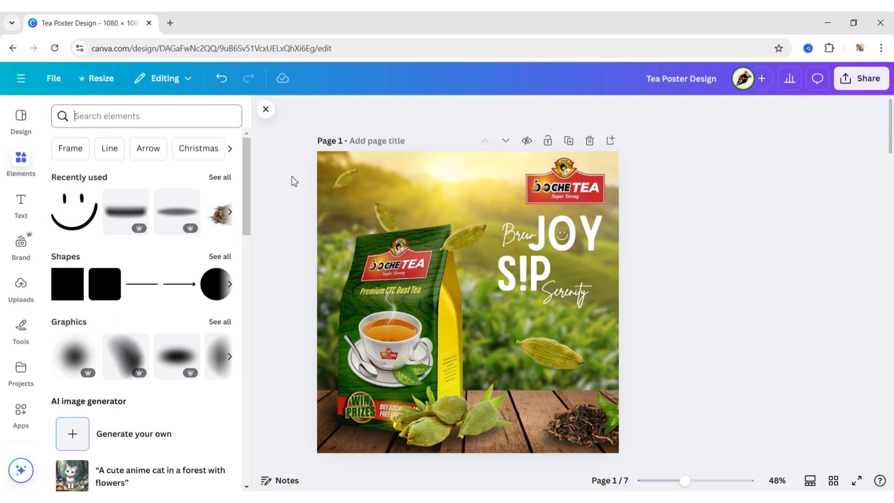
pyautogui.write('sun light')
pyautogui.press('Return')
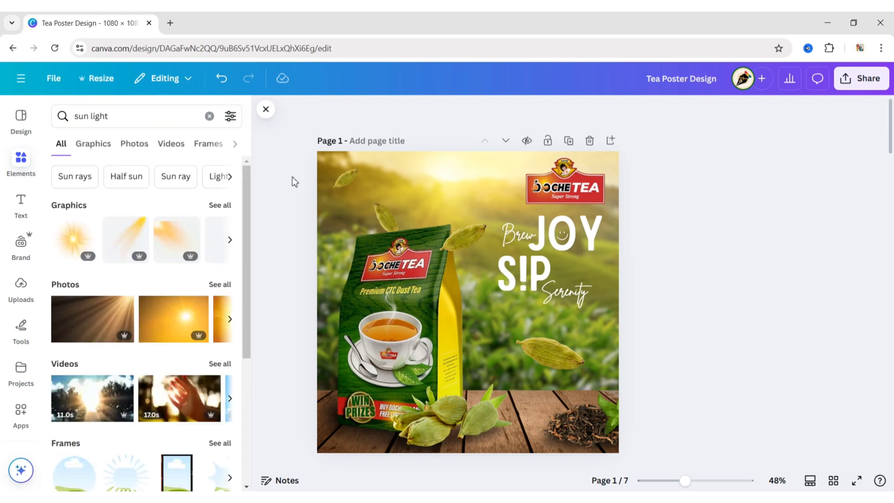
pyautogui.click(94, 145)
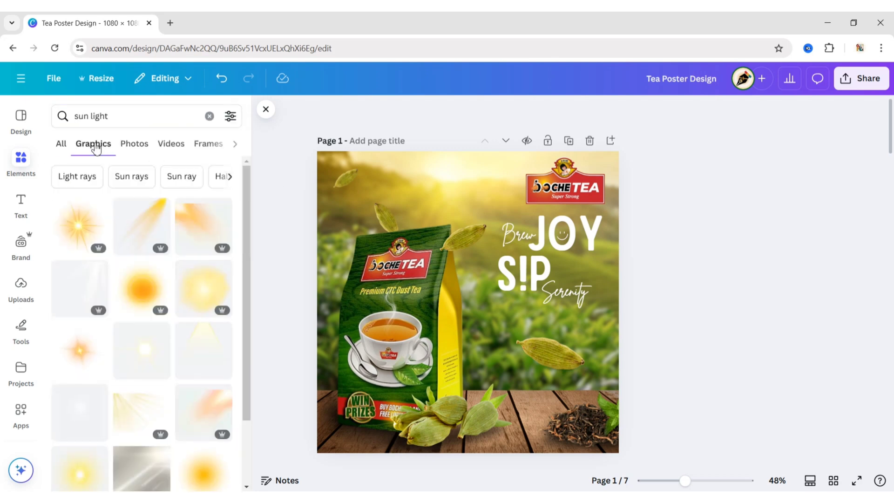
pyautogui.click(77, 418)
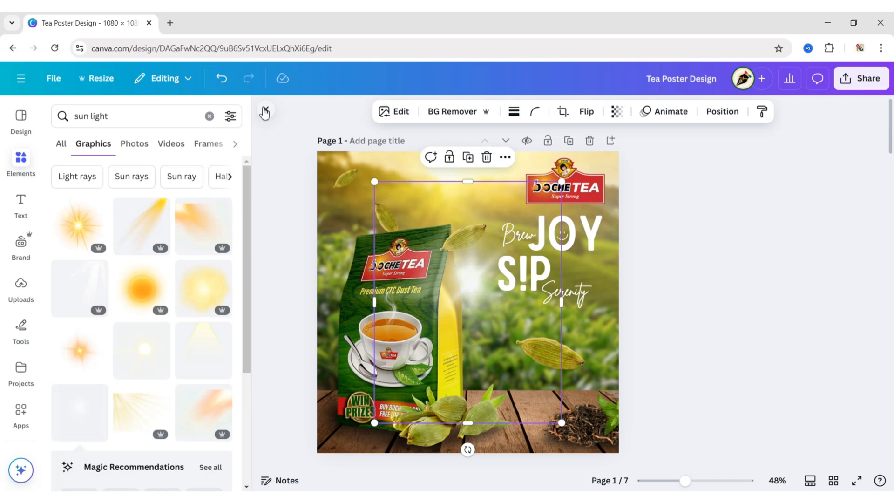
pyautogui.click(265, 110)
# Step: Move the glow to the poster top and enlarge it across the upper area
pyautogui.moveTo(460, 290); pyautogui.dragTo(437, 186)
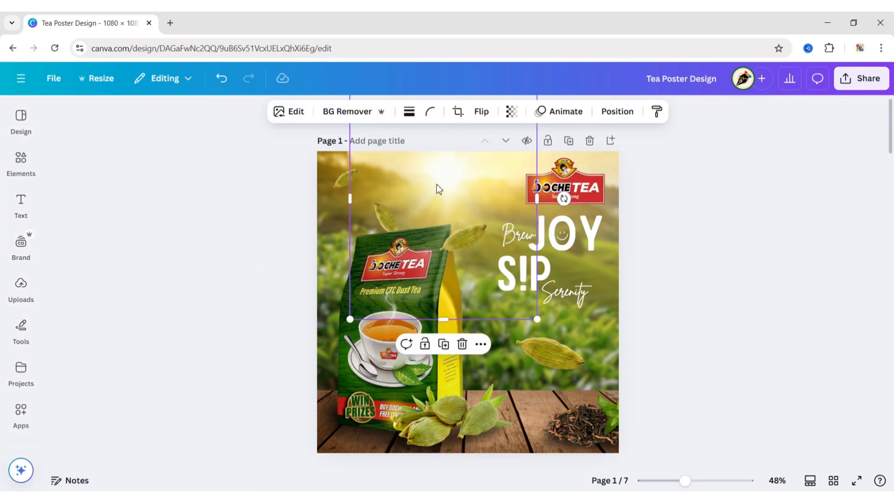
pyautogui.moveTo(351, 319); pyautogui.dragTo(336, 345)
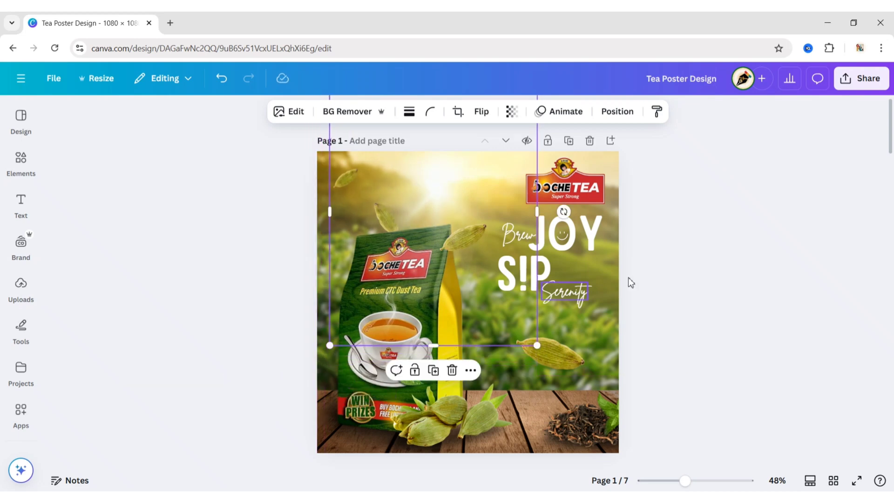
pyautogui.click(691, 260)
# Step: Search Elements graphics for 'coffee smoke' and add a wispy smoke graphic
pyautogui.click(21, 160)
pyautogui.click(209, 116)
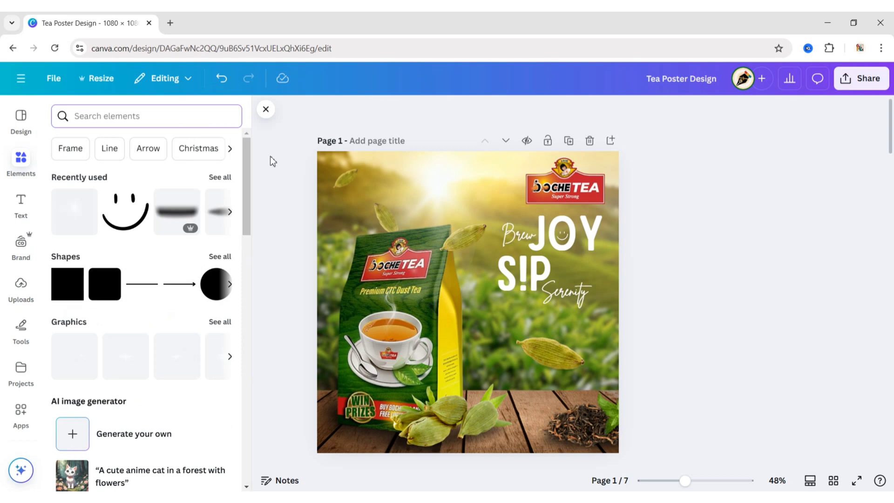
pyautogui.write('coffee smoke')
pyautogui.press('Return')
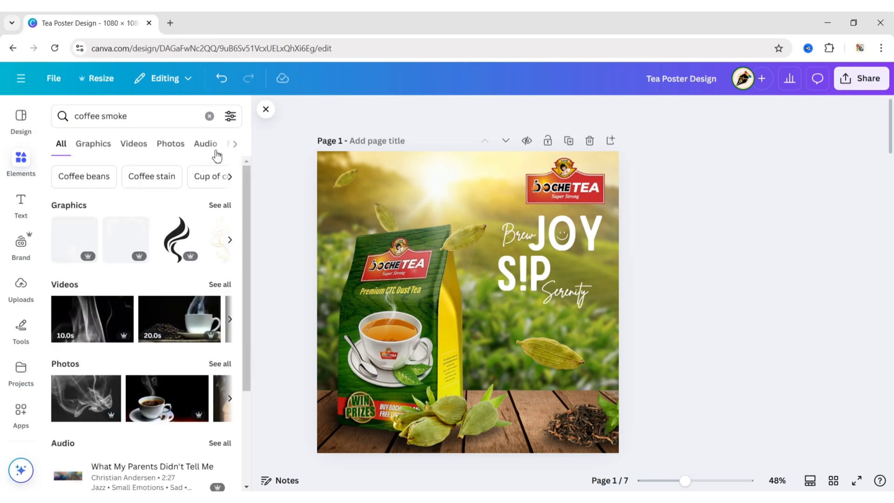
pyautogui.click(95, 145)
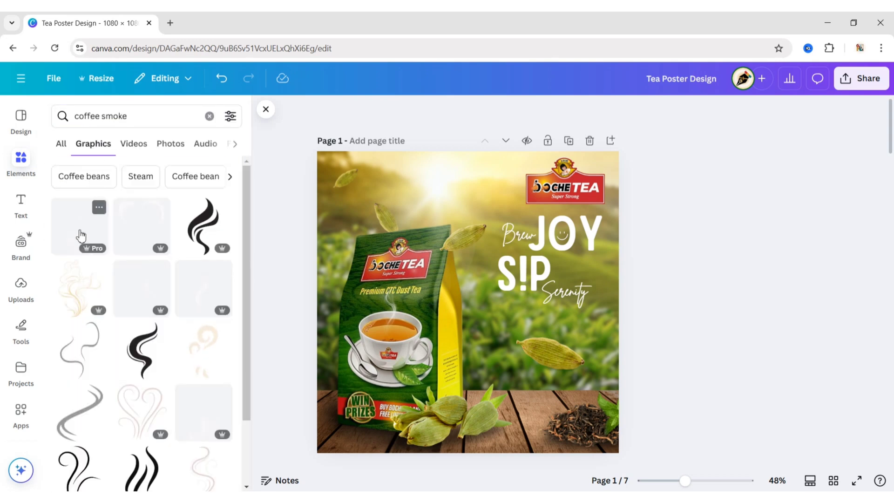
pyautogui.click(80, 235)
pyautogui.click(265, 111)
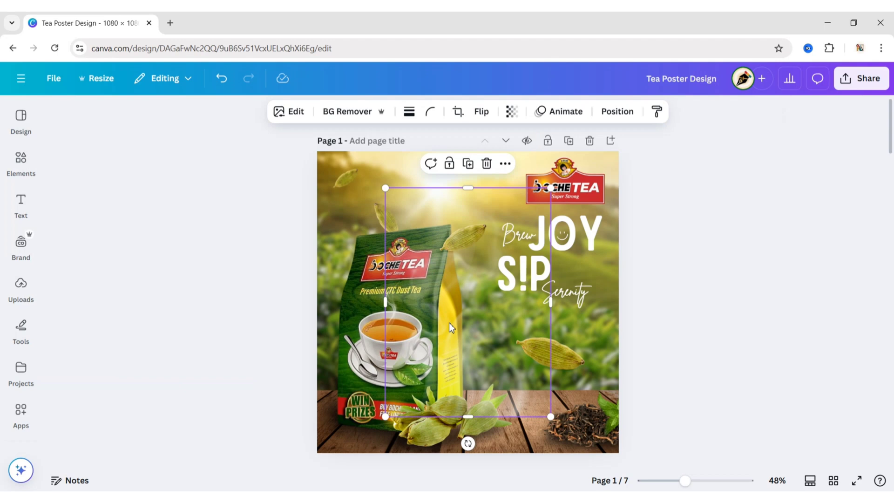
# Step: Move the smoke to the right side and layer it just above the background photo
pyautogui.moveTo(448, 322); pyautogui.dragTo(536, 307)
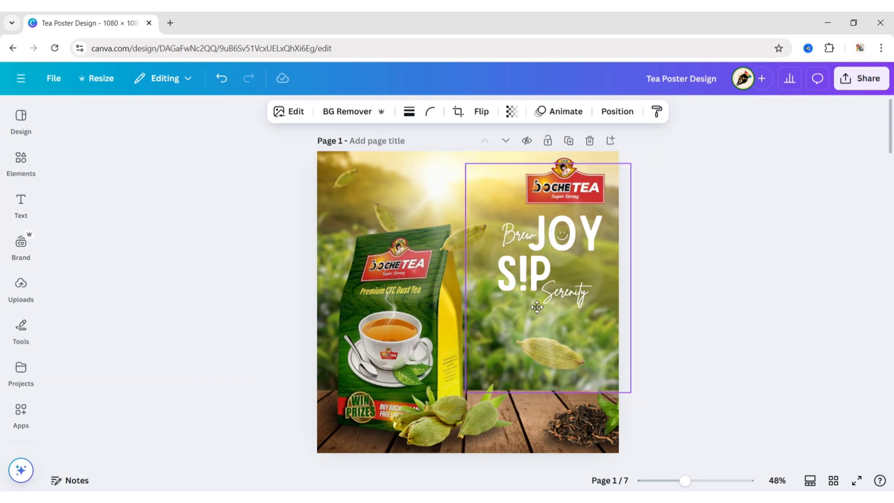
pyautogui.moveTo(601, 327); pyautogui.dragTo(600, 330)
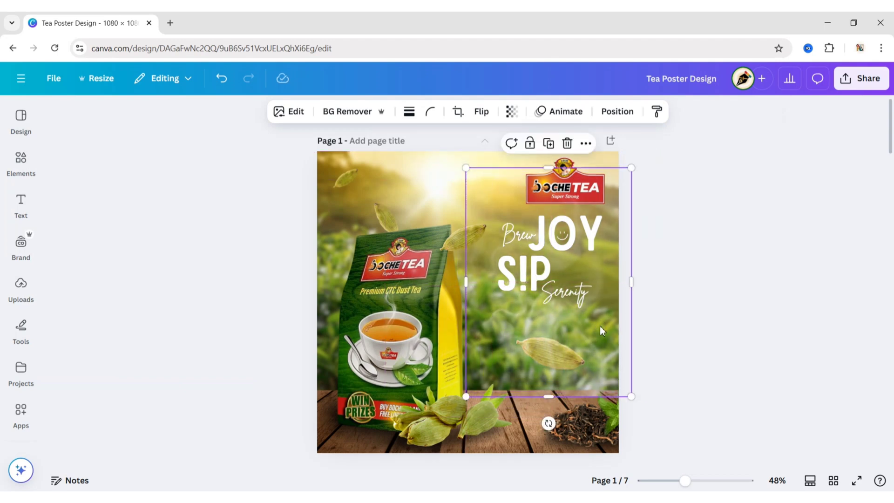
pyautogui.click(611, 121)
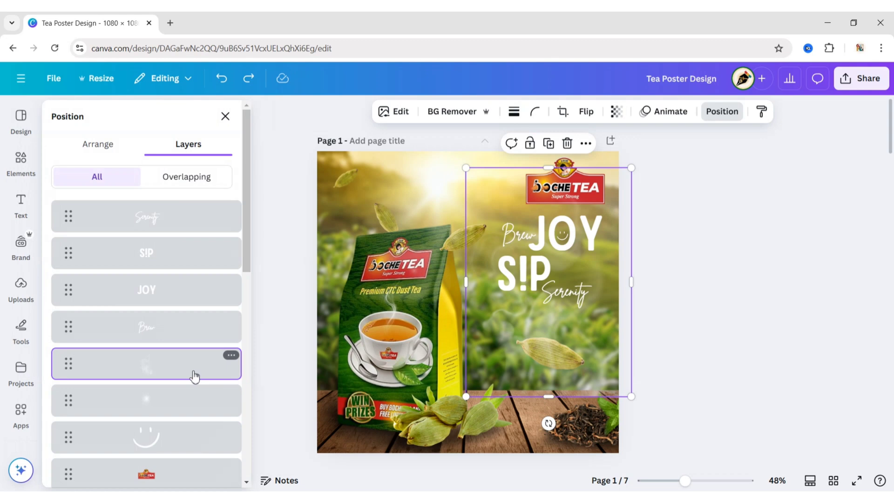
pyautogui.moveTo(185, 370); pyautogui.dragTo(186, 413)
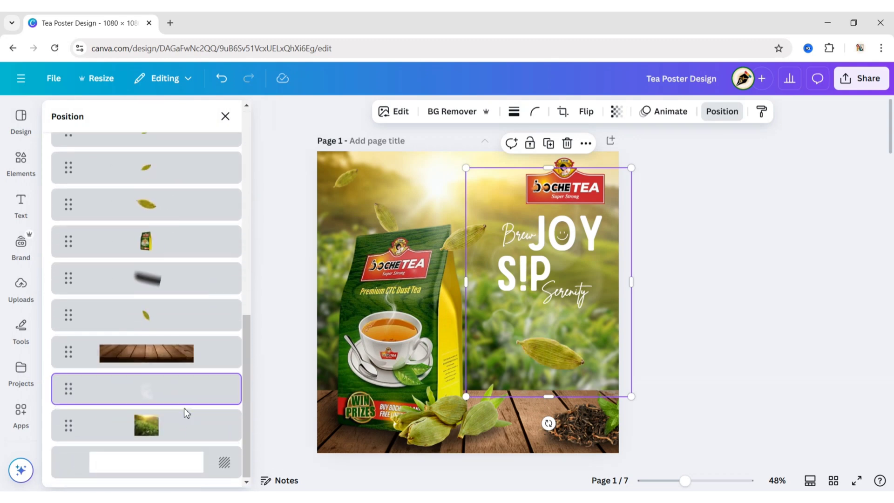
pyautogui.press('Escape')
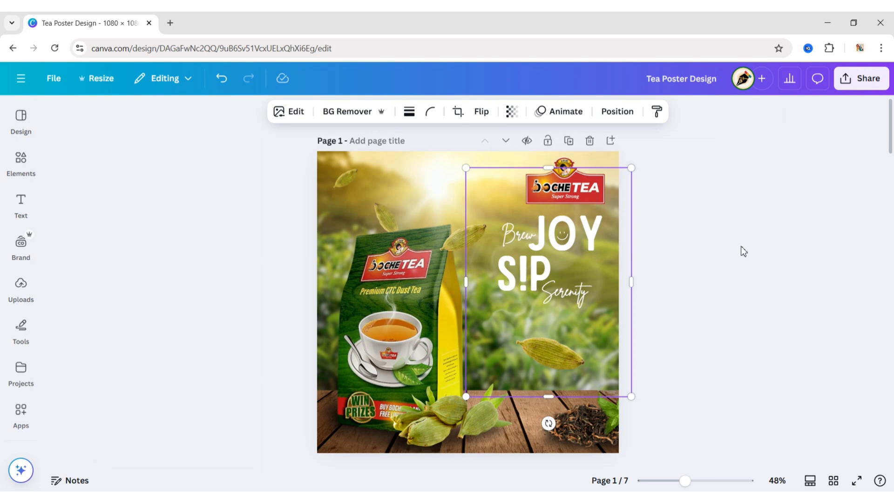
pyautogui.press('Escape')
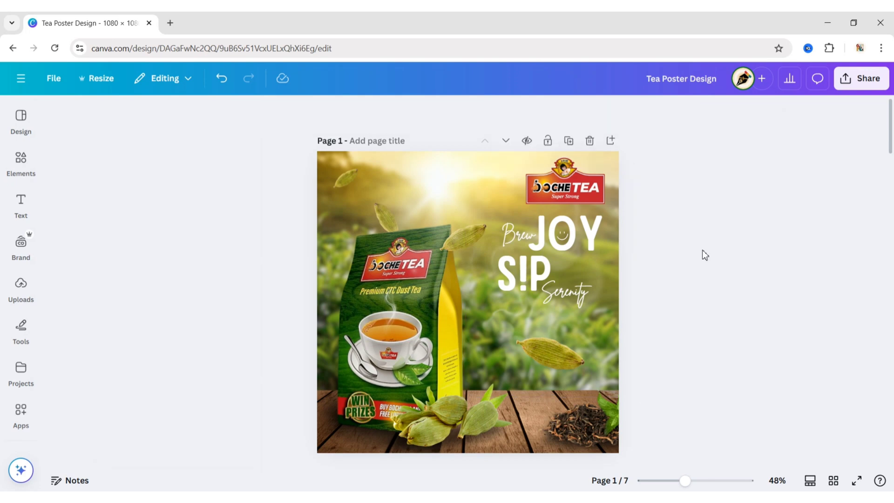
# Step: Group the logo, glow, smiley and Brew, JOY, S!P, Serenity words
pyautogui.click(579, 189)
pyautogui.click(617, 112)
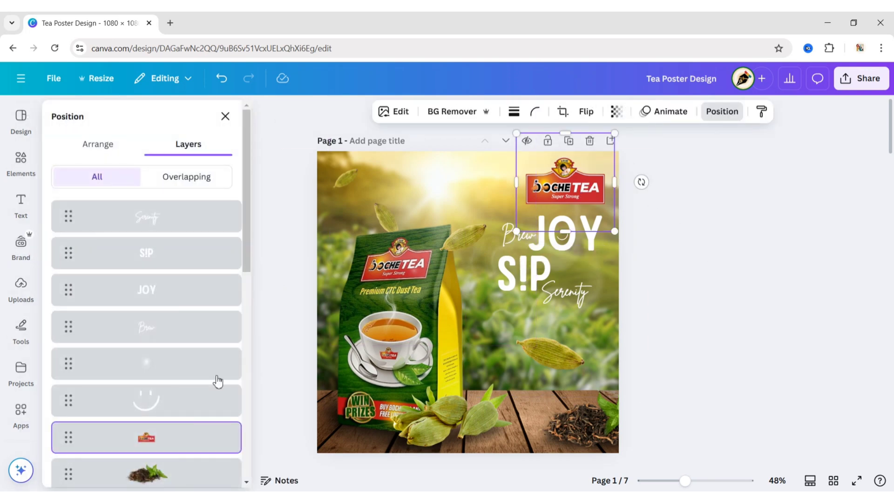
pyautogui.keyDown('shift'); pyautogui.click(156, 400); pyautogui.keyUp('shift')
pyautogui.keyDown('shift'); pyautogui.click(155, 365); pyautogui.keyUp('shift')
pyautogui.keyDown('shift'); pyautogui.click(158, 328); pyautogui.keyUp('shift')
pyautogui.keyDown('shift'); pyautogui.click(159, 294); pyautogui.keyUp('shift')
pyautogui.keyDown('shift'); pyautogui.click(155, 253); pyautogui.keyUp('shift')
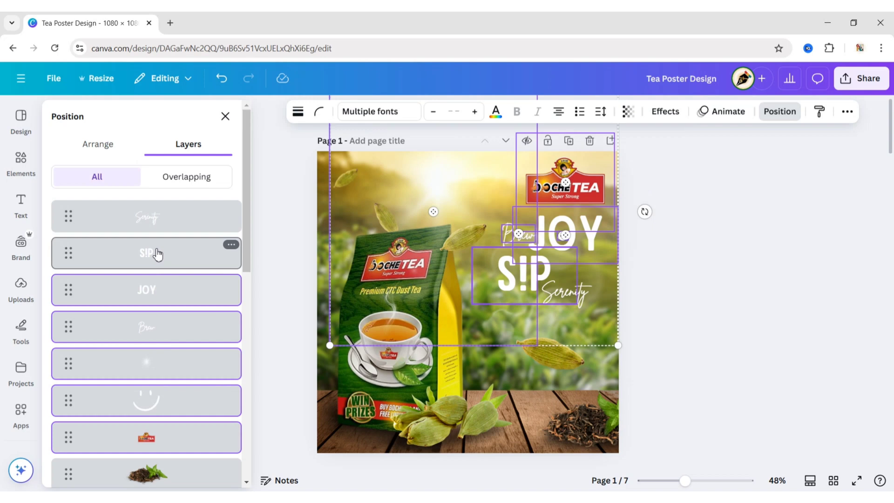
pyautogui.keyDown('shift'); pyautogui.click(161, 226); pyautogui.keyUp('shift')
pyautogui.click(445, 370)
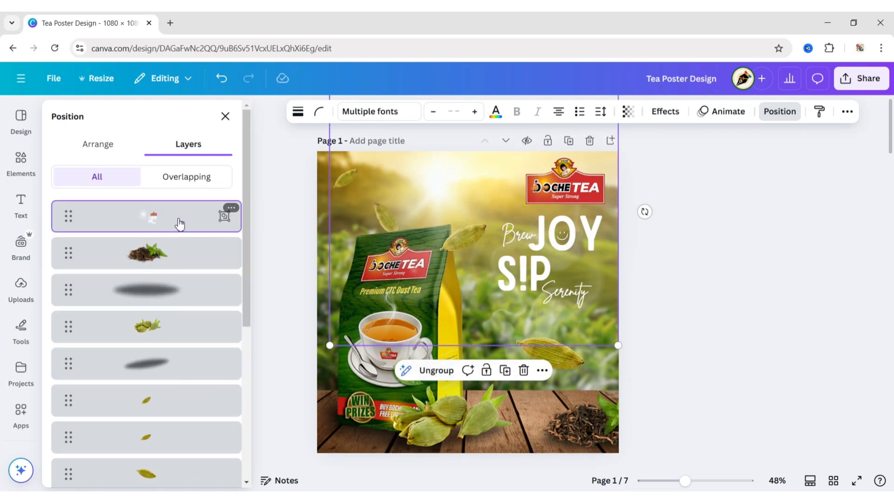
# Step: Move the group down to just behind the steam, then ungroup it
pyautogui.moveTo(179, 224); pyautogui.dragTo(178, 419)
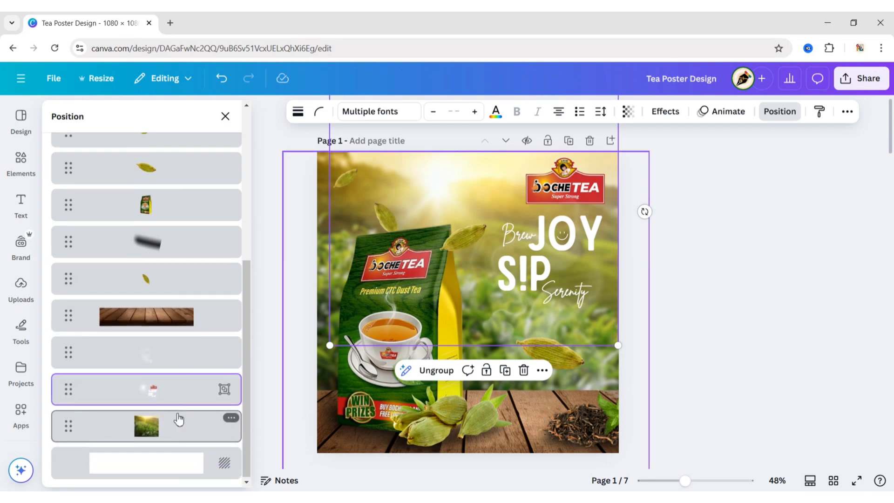
pyautogui.click(427, 370)
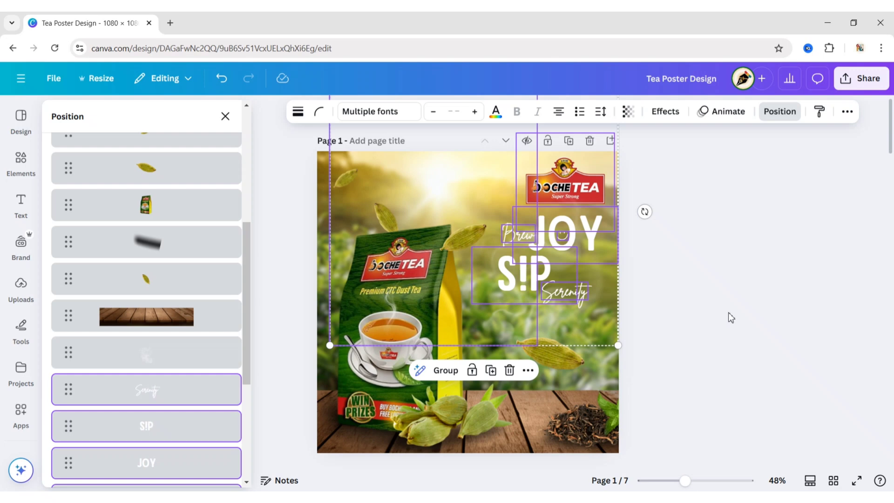
pyautogui.press('Escape')
pyautogui.press('Escape')
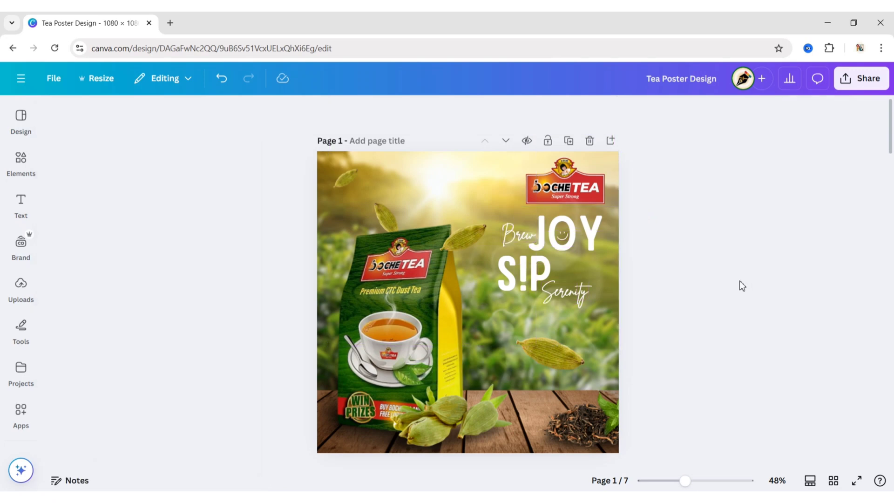